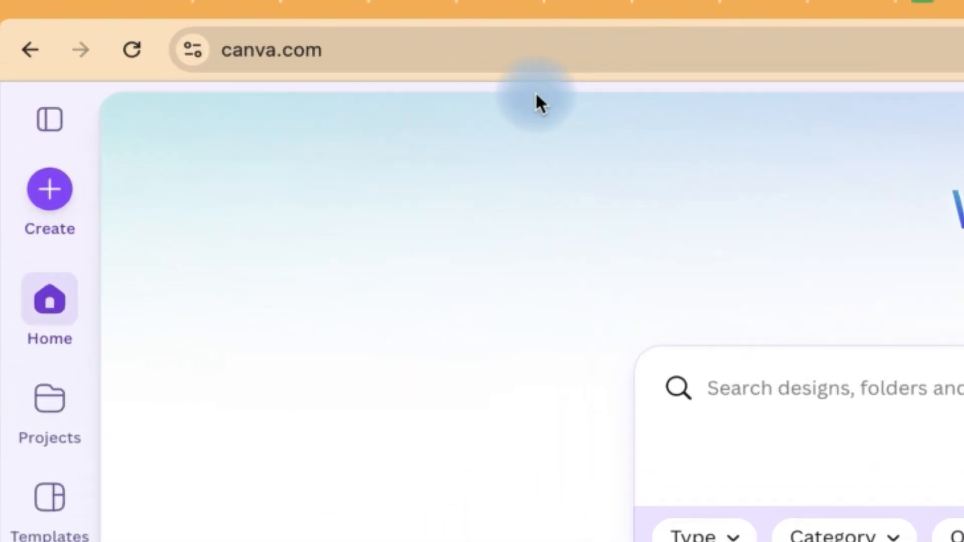
- Create a new blank course from the full range of design types and title it "Microsoft Excel For Beginners"
click(201, 25)
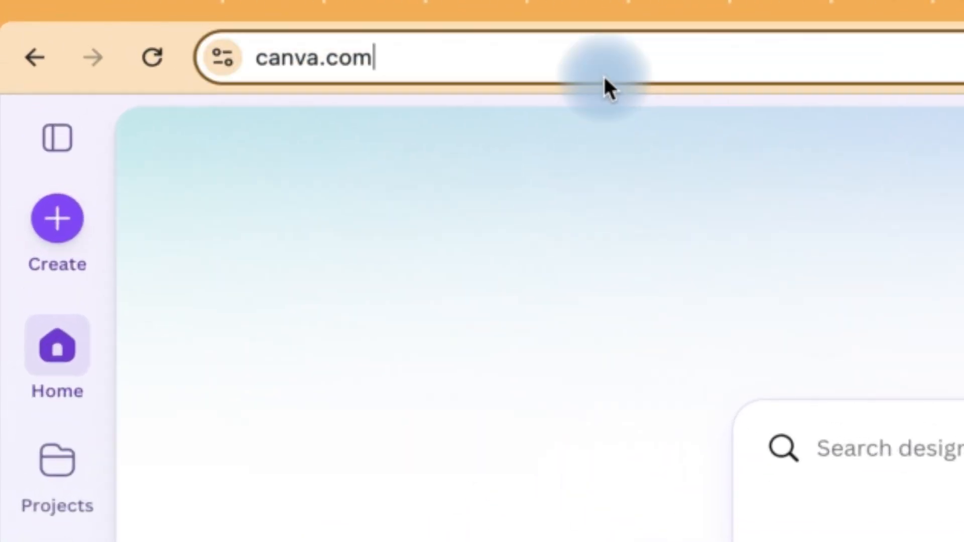
click(360, 372)
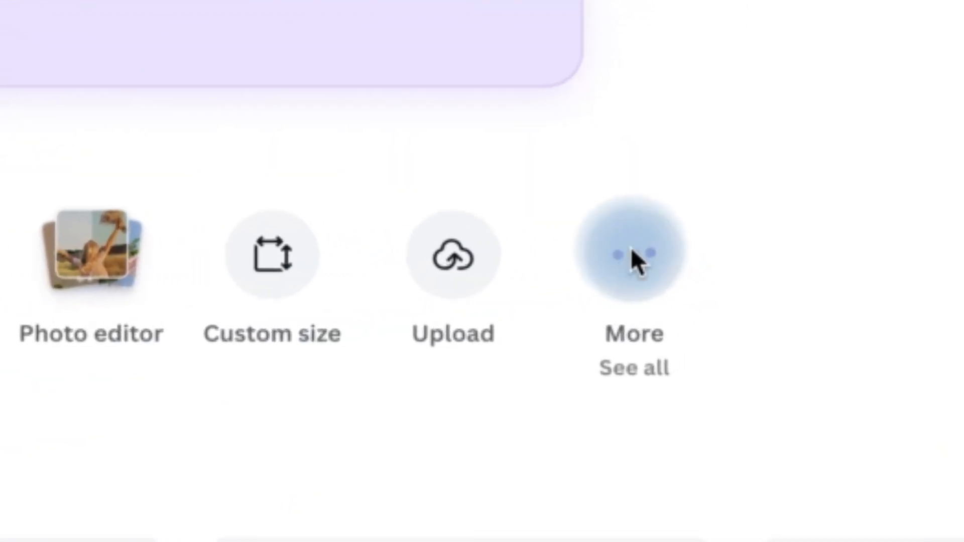
click(632, 251)
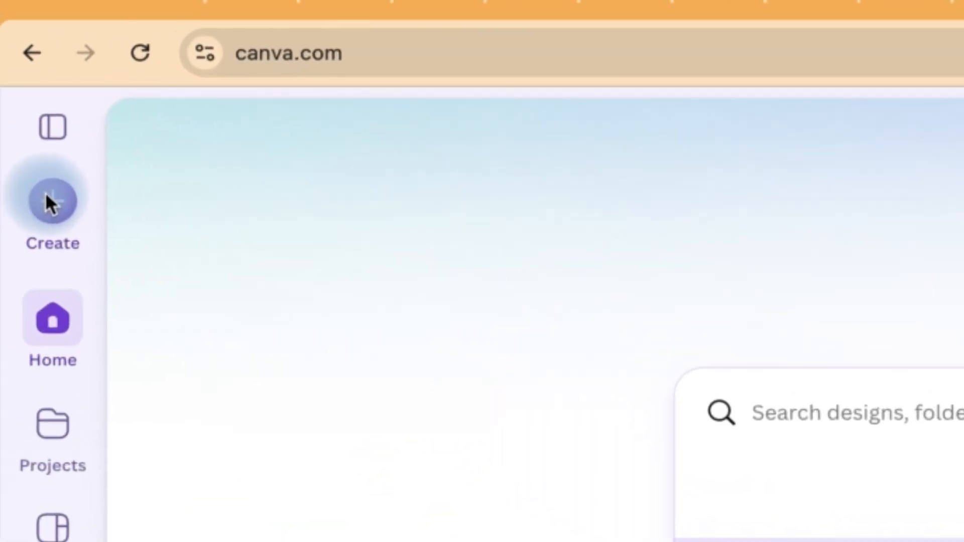
click(50, 195)
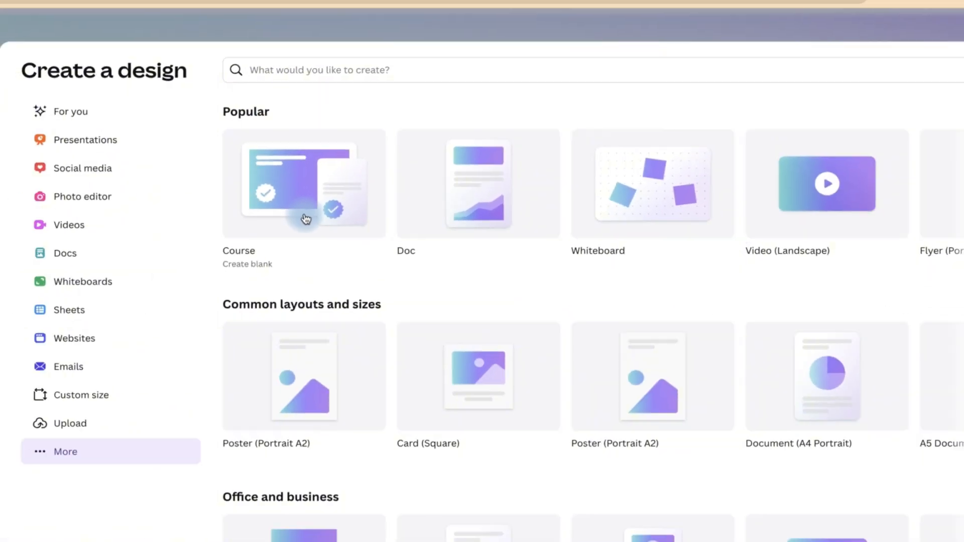
click(217, 301)
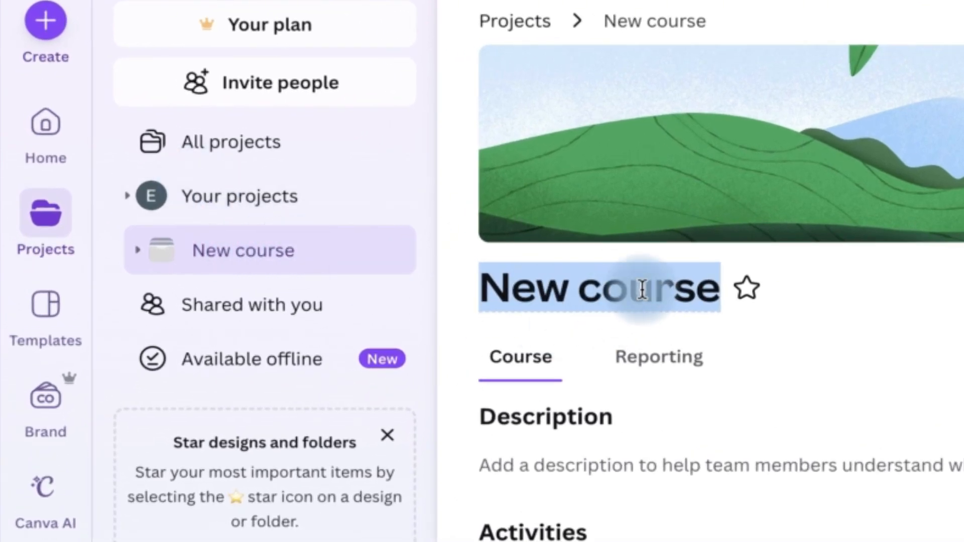
text(Mic)
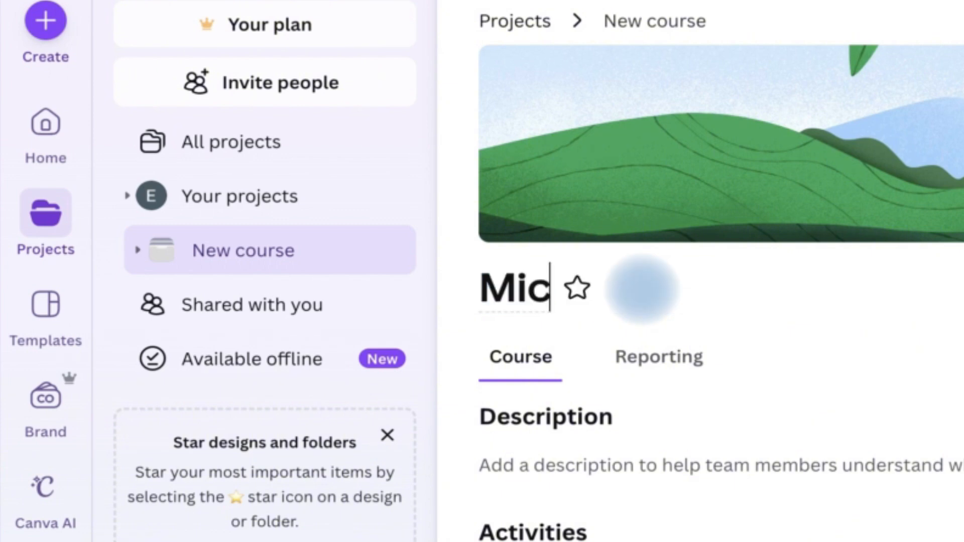
text(rosoft Excel For Beginners)
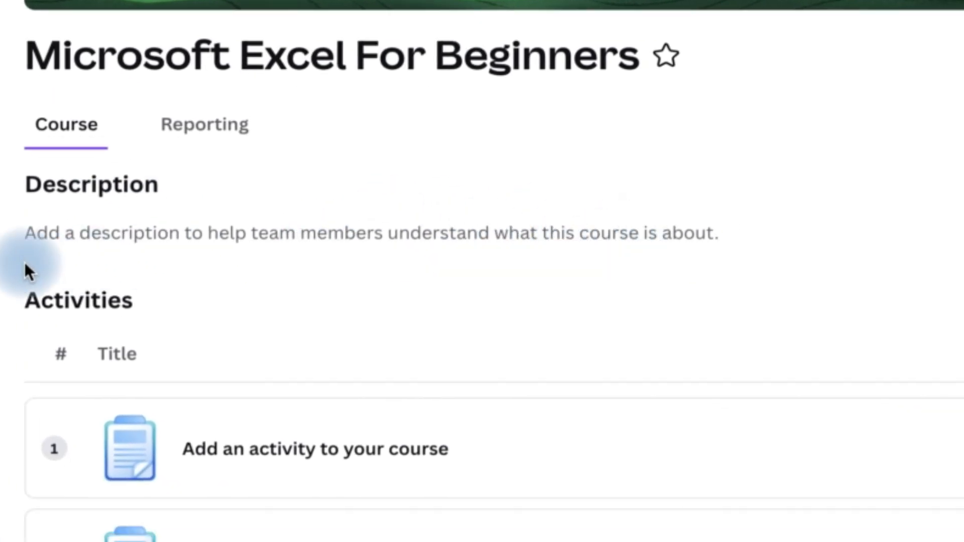
- Paste the prepared overview text into the course description
click(734, 235)
click(349, 252)
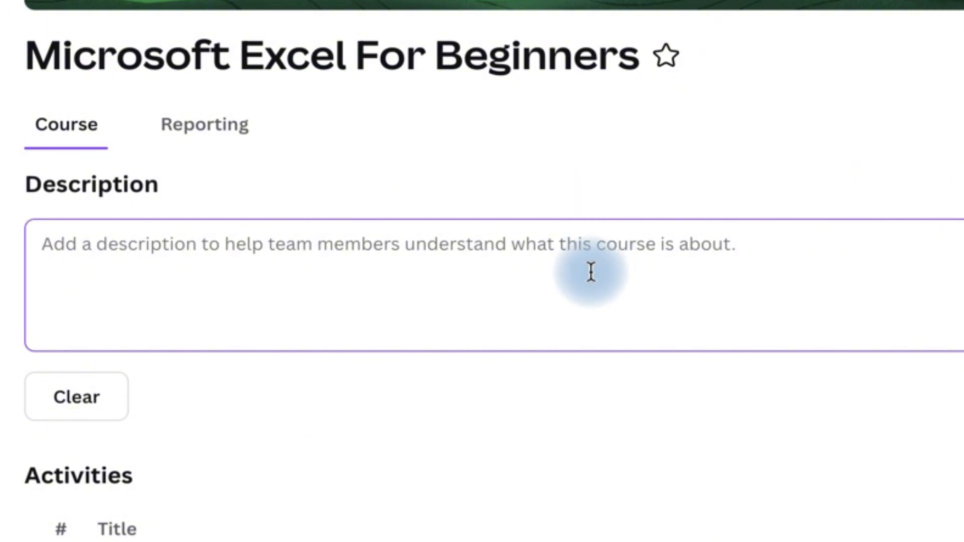
key(ctrl+v)
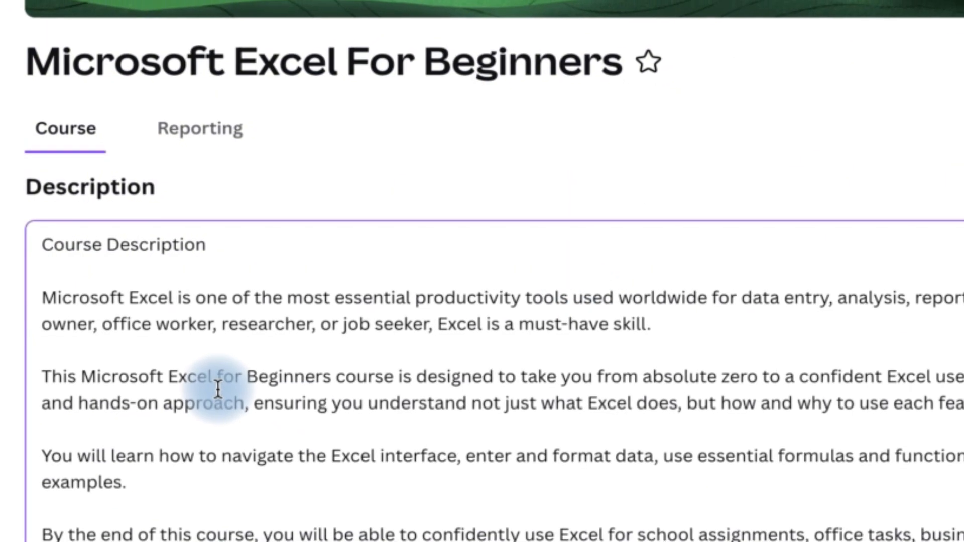
- Remove the "Course Description" heading line and the empty lines above the description's first paragraph
click(201, 250)
key(shift+Home)
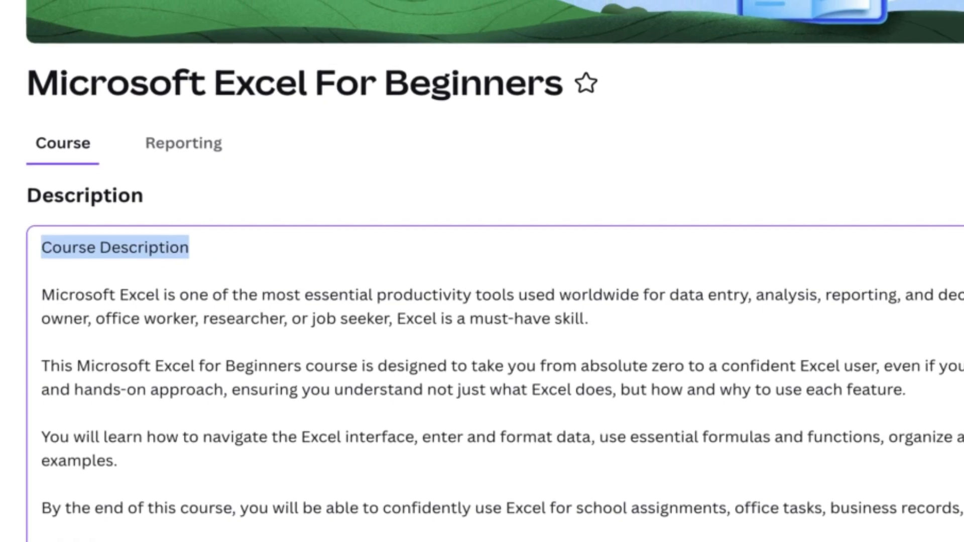
key(BackSpace)
key(Delete)
key(Delete)
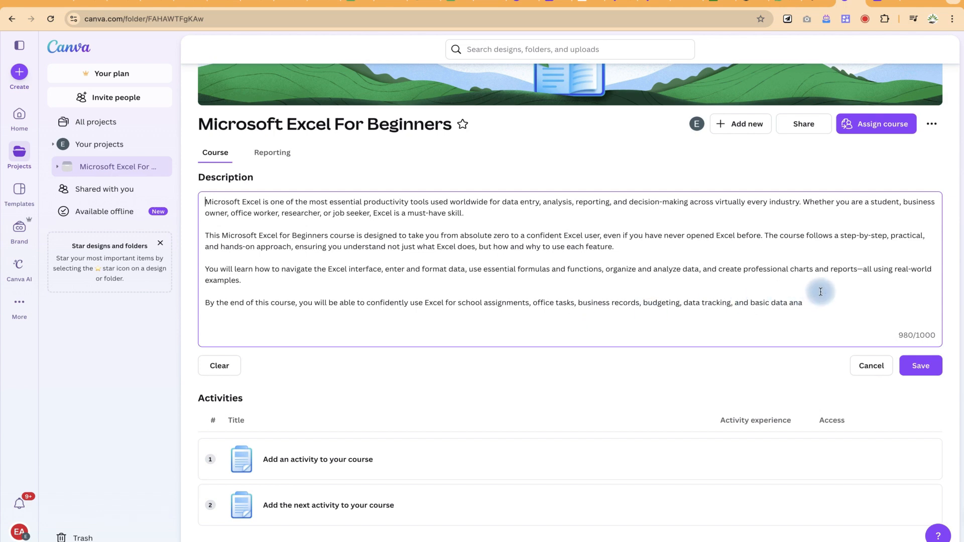
- Delete the cut-off last paragraph starting "By the end of this course" and save the course description
click(289, 336)
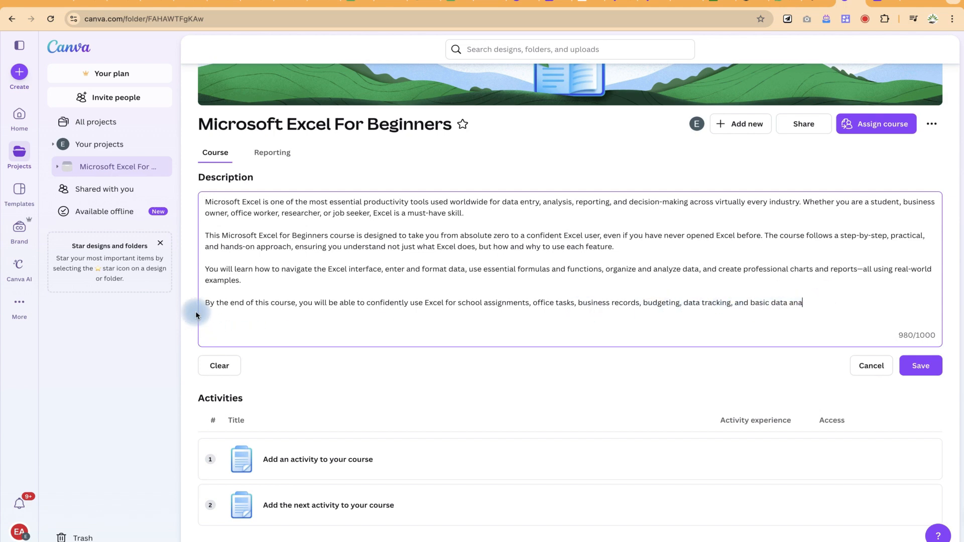
drag(197, 315, 197, 303)
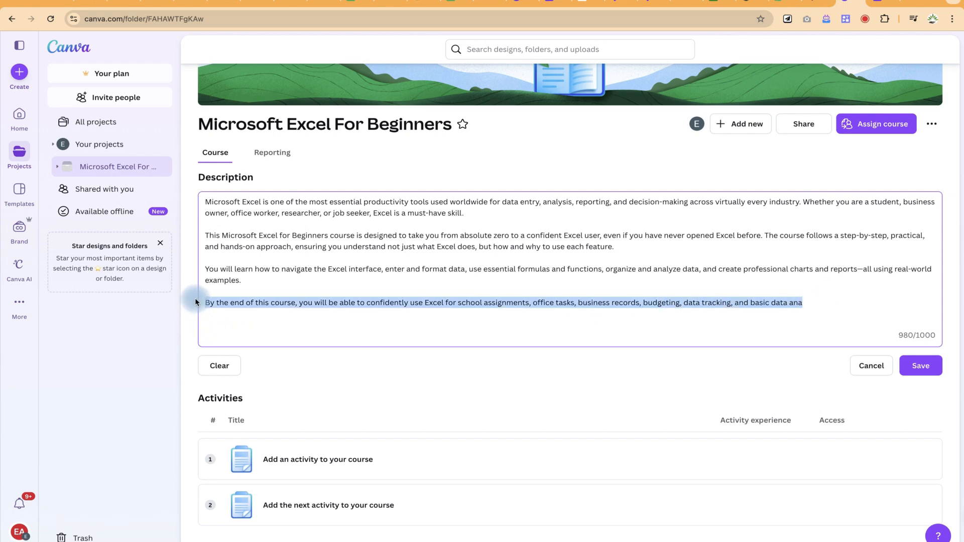
key(BackSpace)
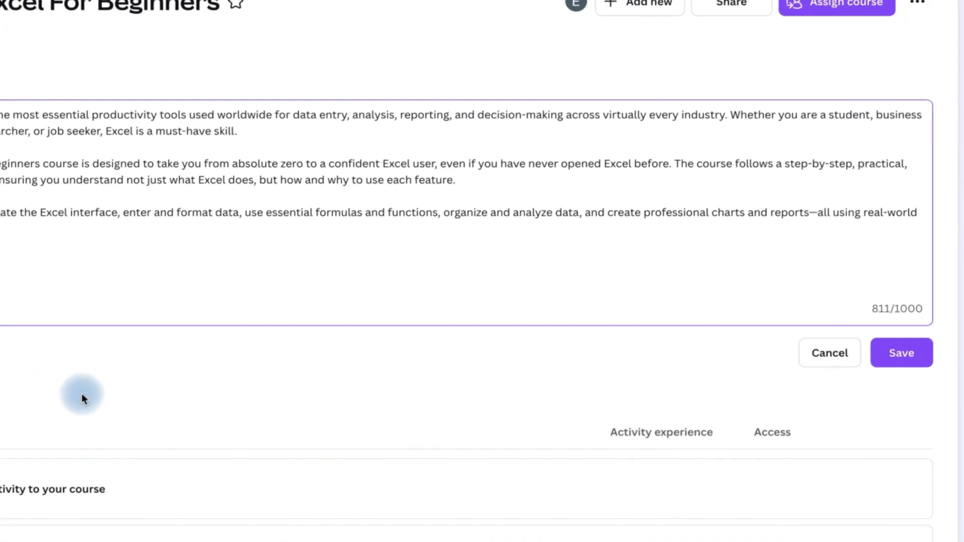
click(844, 319)
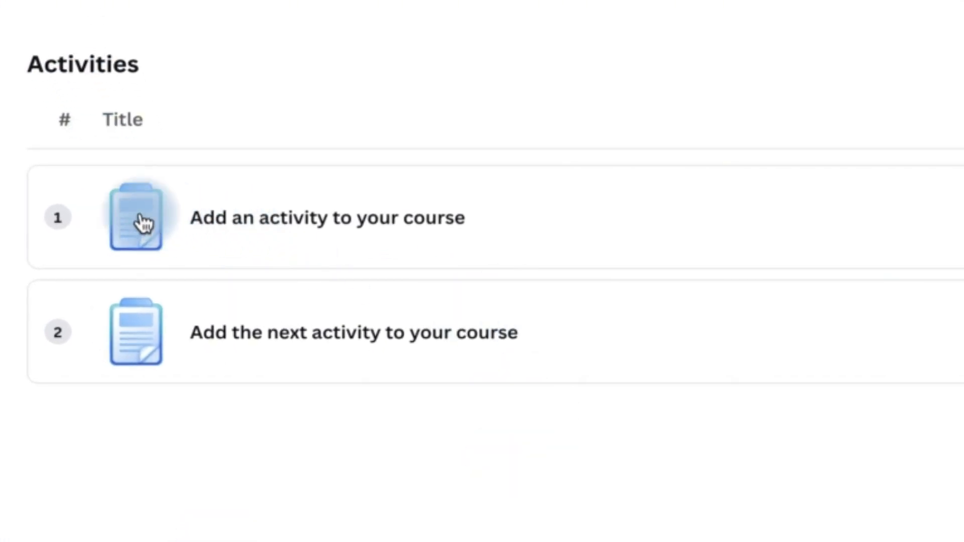
- Check the import sources offered for adding the first activity to the course
click(351, 227)
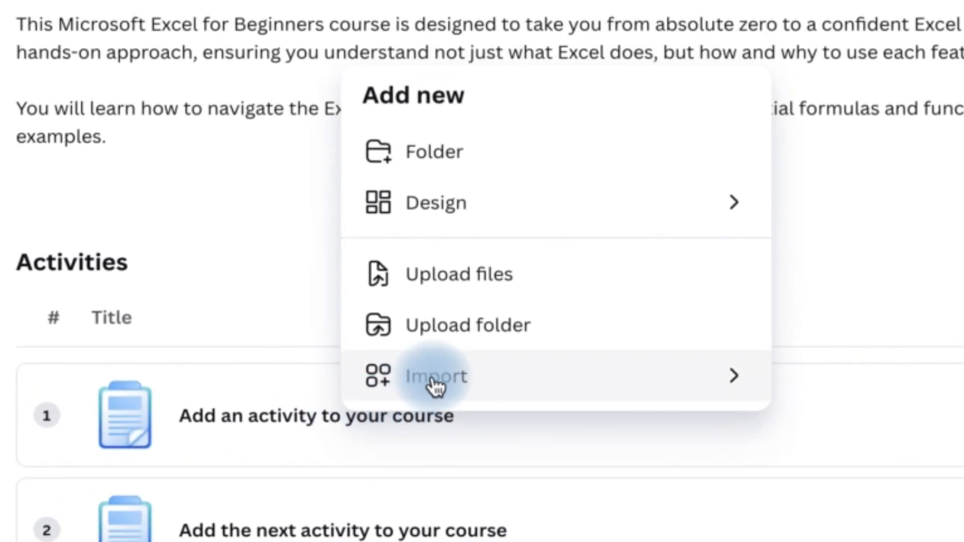
click(539, 390)
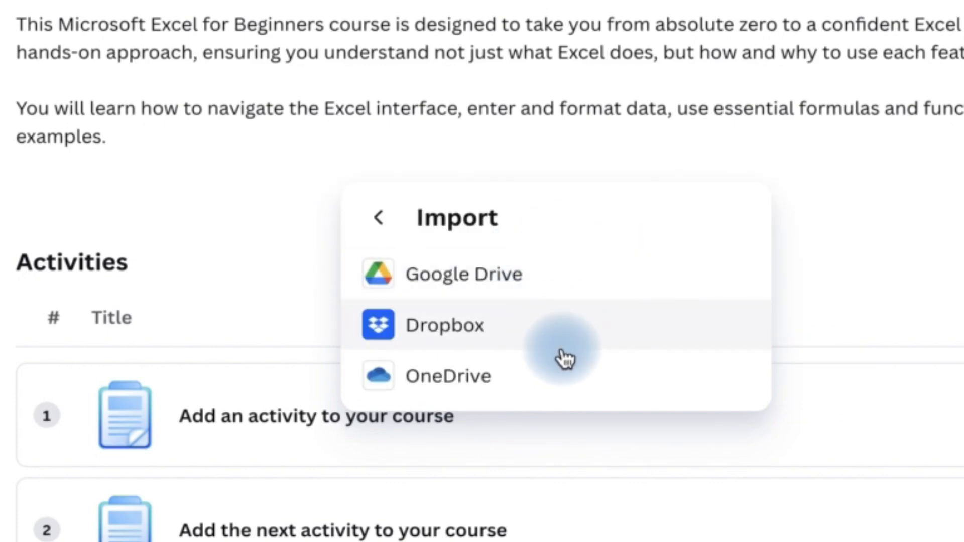
- Create a new Doc as the course's first activity and give it the heading "Introduction to Excel"
click(240, 440)
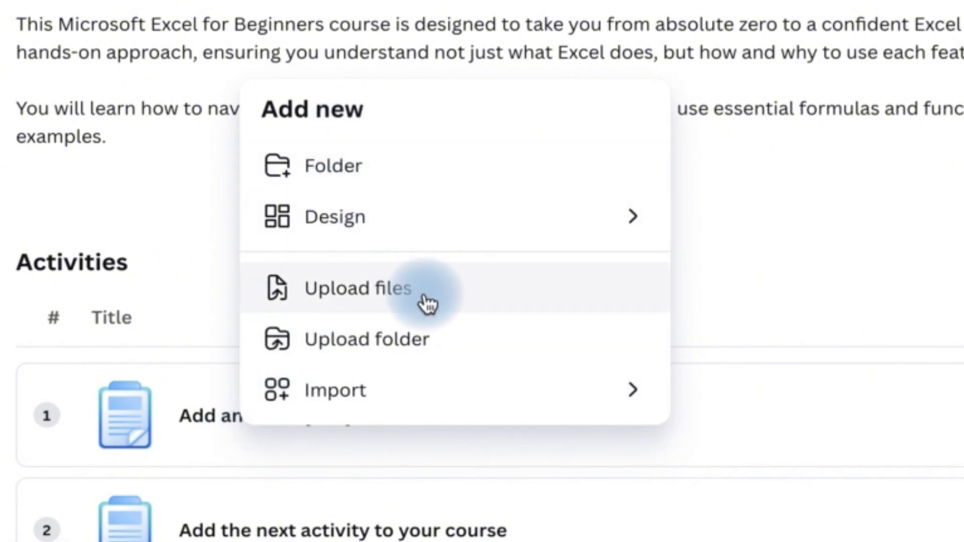
click(416, 230)
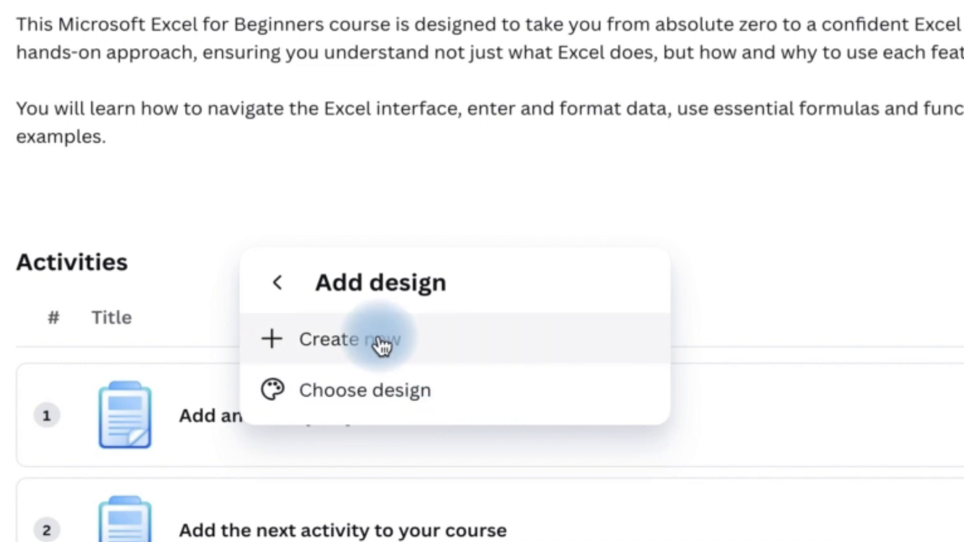
click(442, 343)
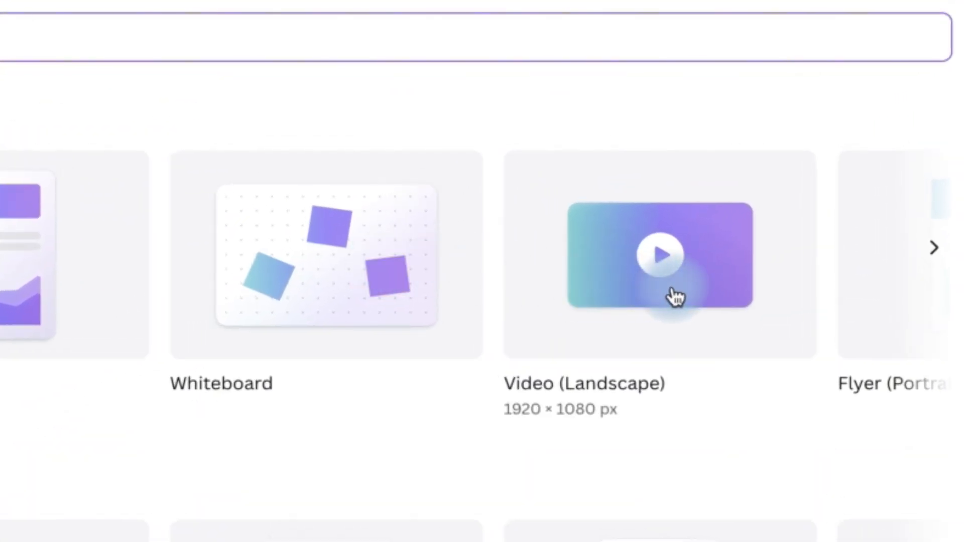
scroll(648, 280, right, 1)
scroll(652, 287, right, 5)
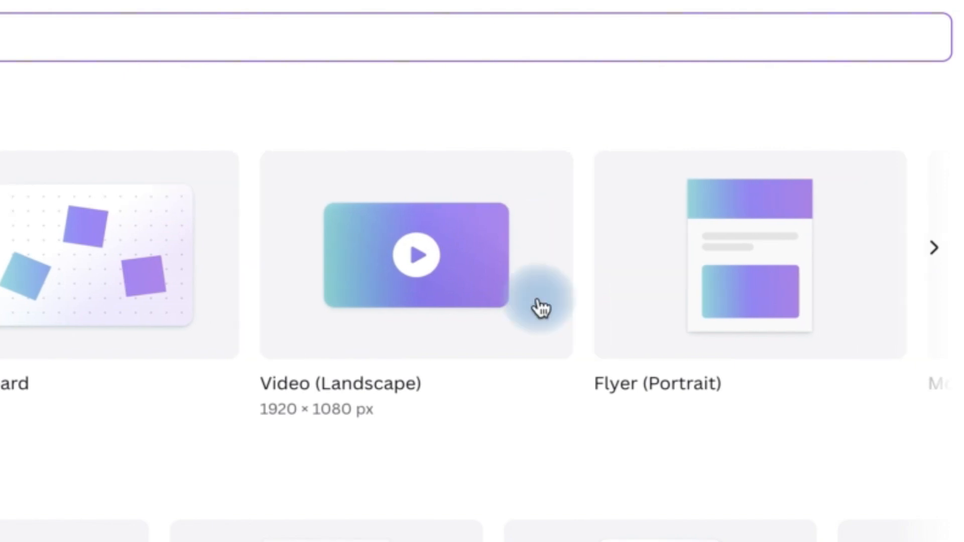
scroll(672, 342, right, 3)
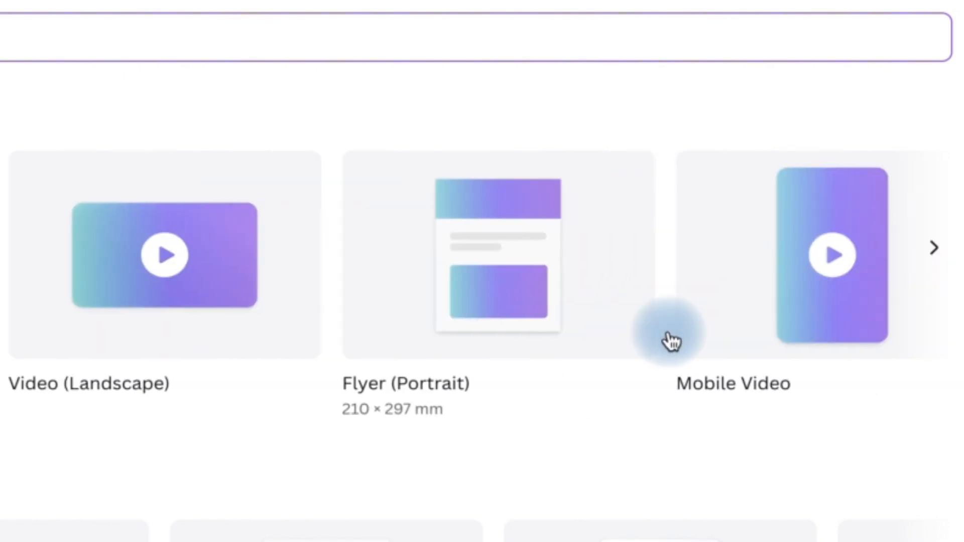
scroll(672, 341, left, 3)
scroll(672, 341, left, 2)
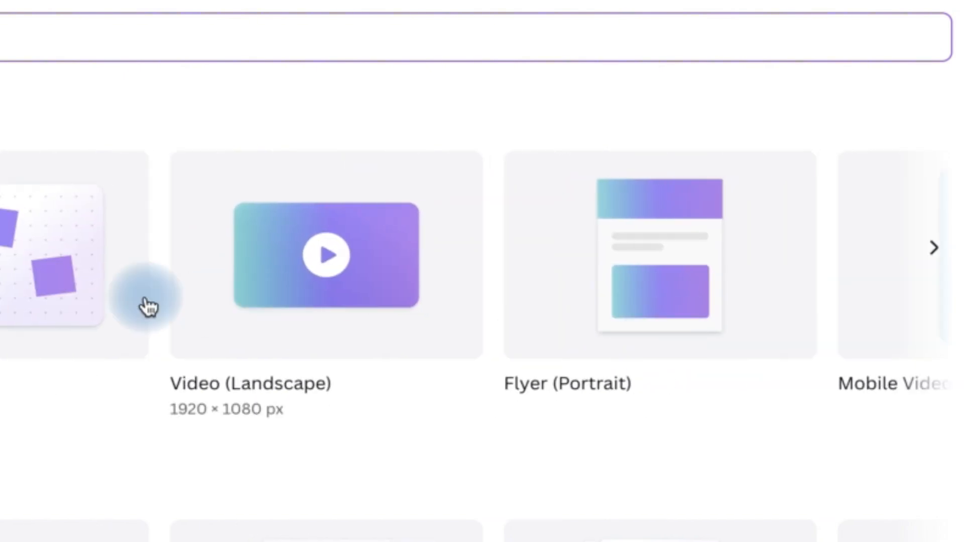
scroll(144, 305, left, 5)
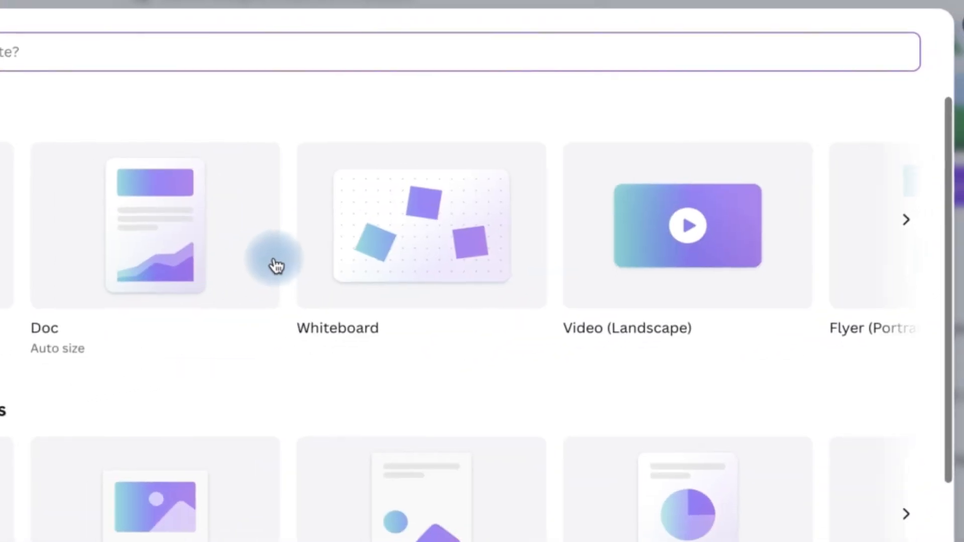
click(215, 242)
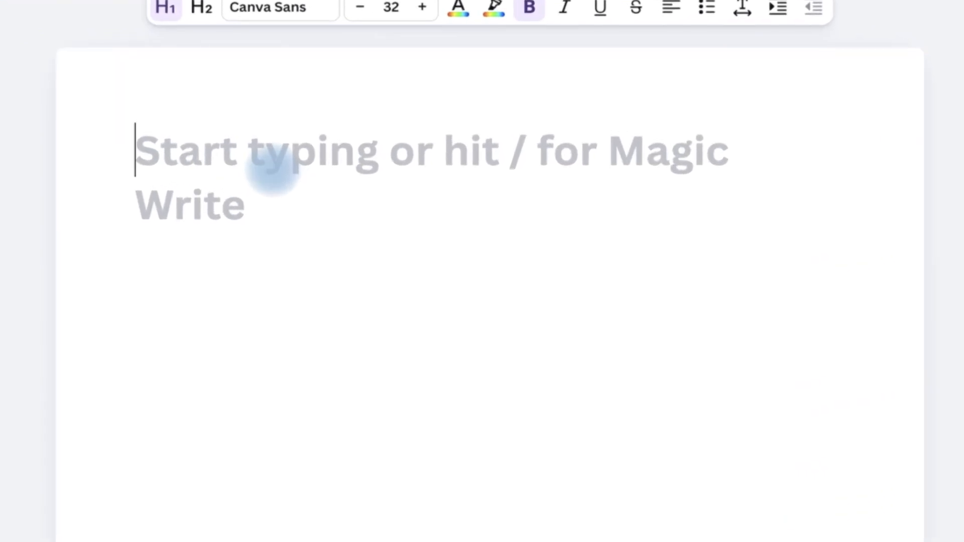
text(Introduc)
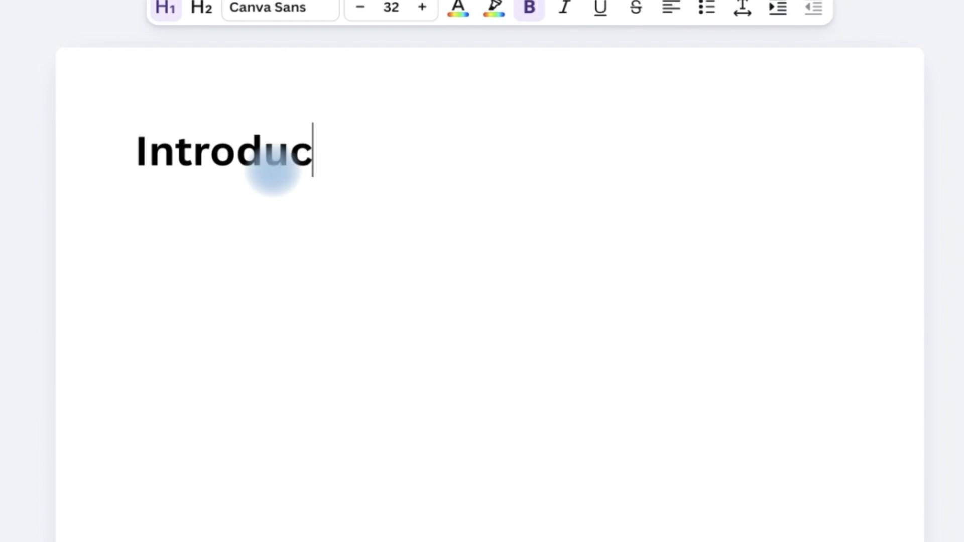
text(tion to Excel)
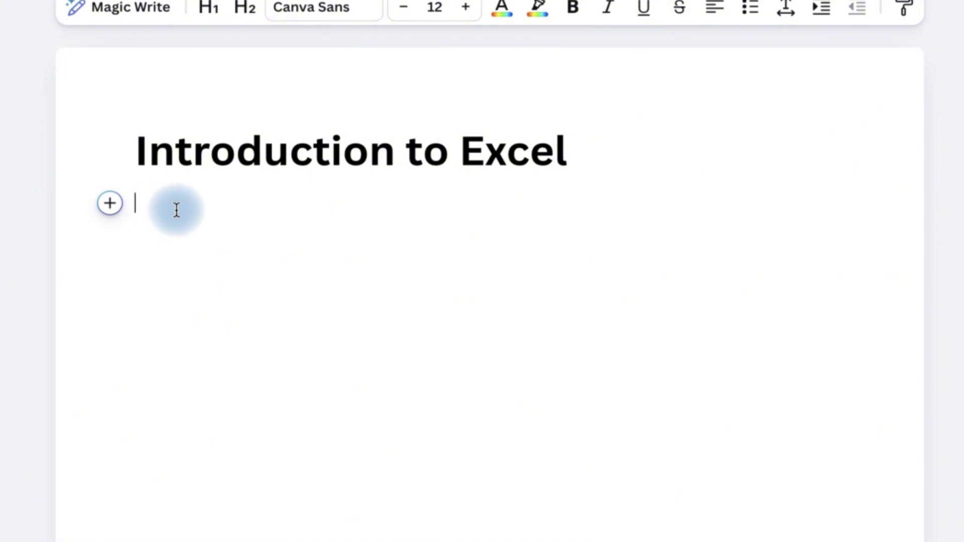
- Generate text below the heading with Magic Write using the prompt "Create a content for the introduction to this excel course"
click(109, 204)
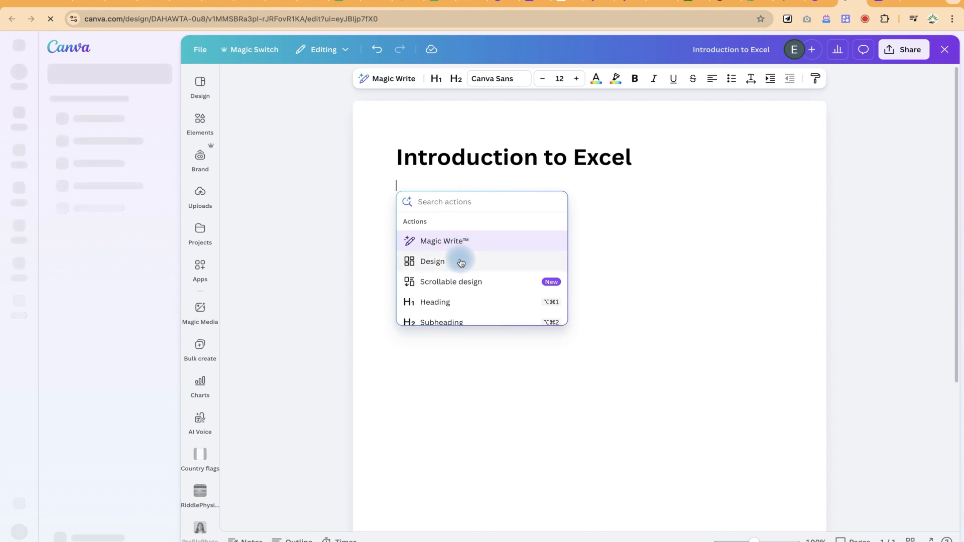
scroll(463, 299, down, 3)
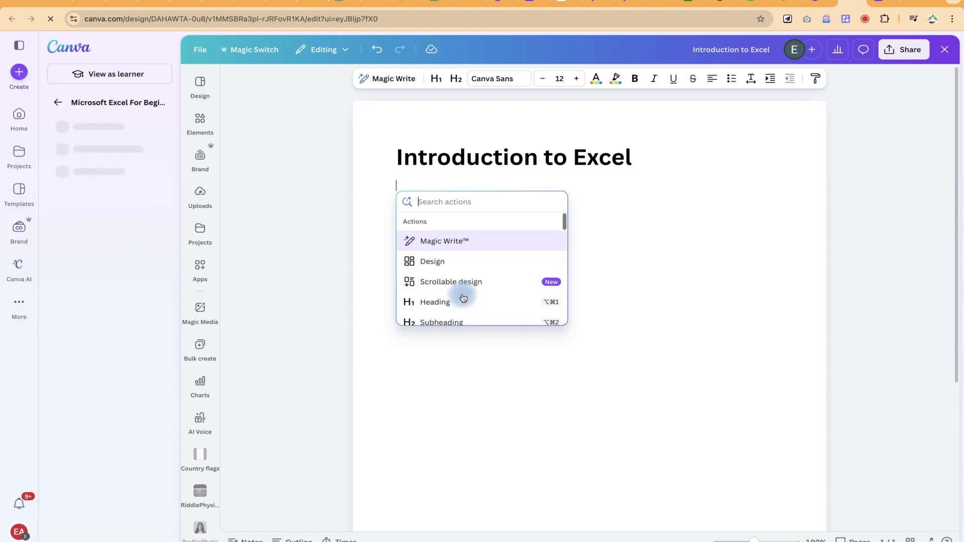
click(454, 243)
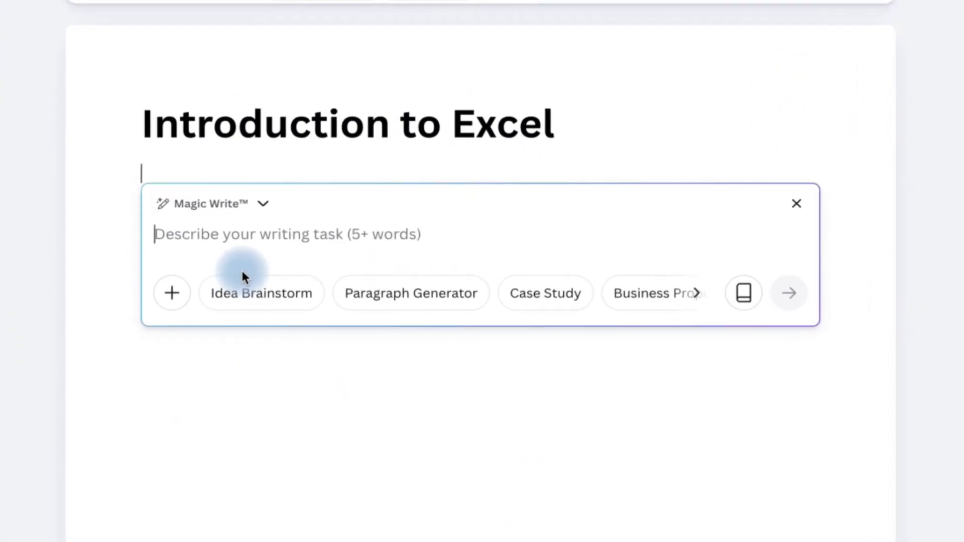
text(Create a content for the introduction to this excel course)
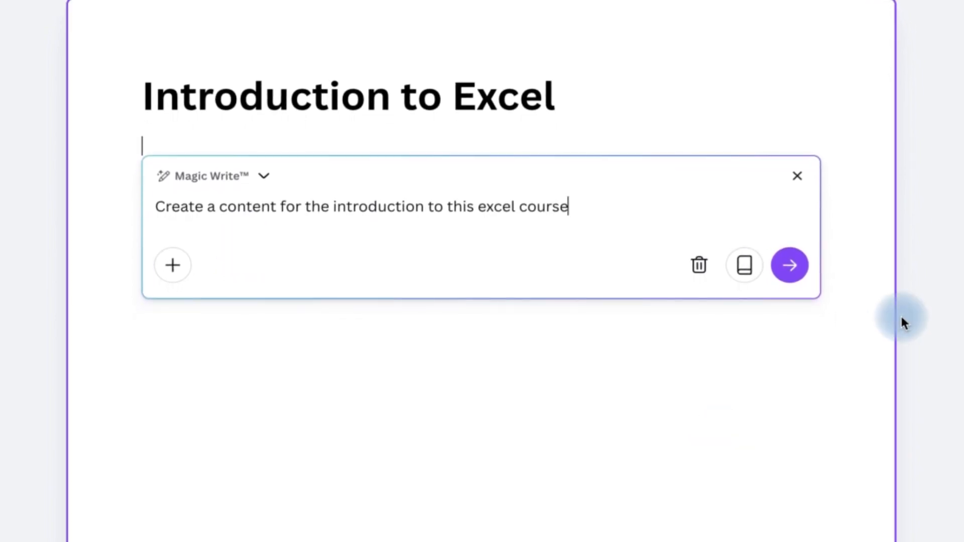
click(795, 277)
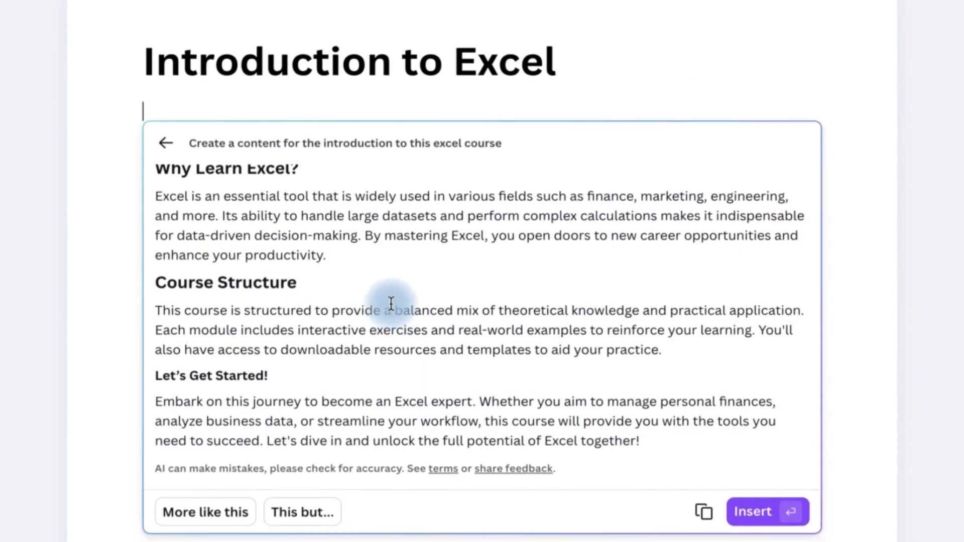
- Review the generated introduction and insert it into the document below the "Introduction to Excel" heading
scroll(389, 301, up, 6)
scroll(390, 299, up, 2)
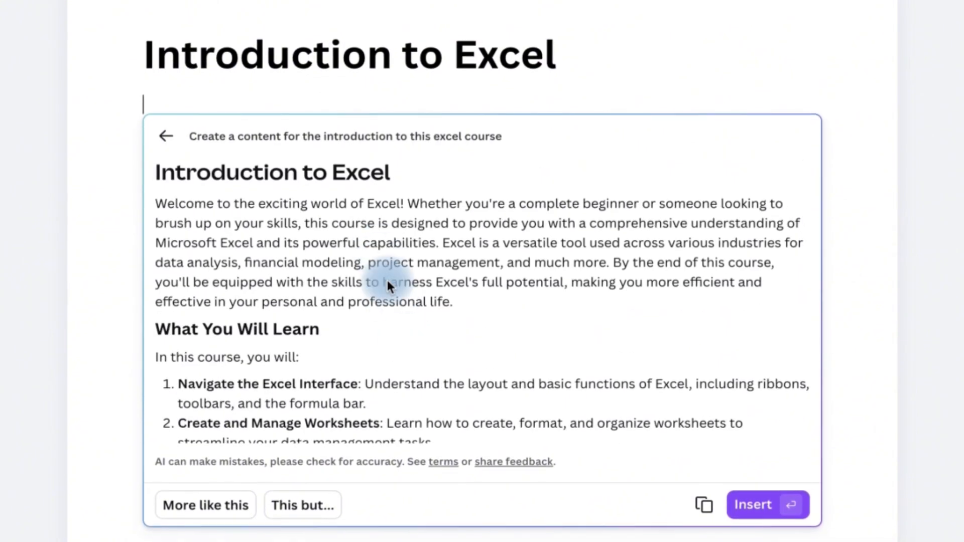
scroll(420, 362, down, 8)
scroll(420, 363, down, 2)
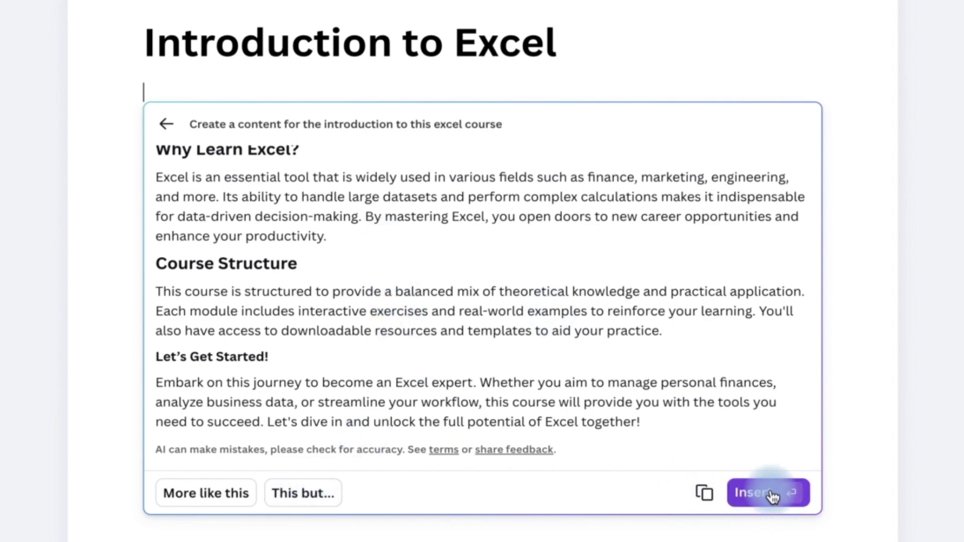
click(768, 493)
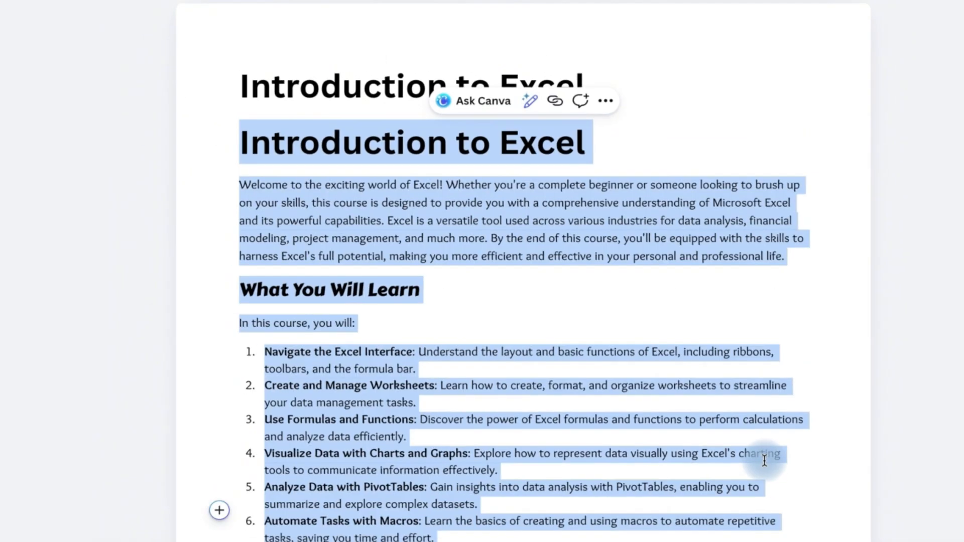
click(462, 293)
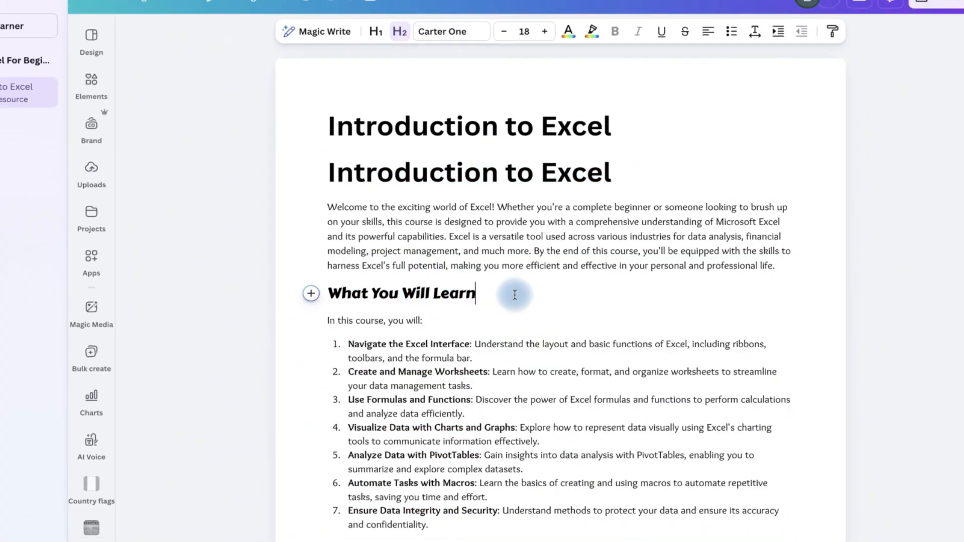
- Review the generated introduction down to the Course Structure section and check the quick actions offered for the document
drag(618, 255, 364, 214)
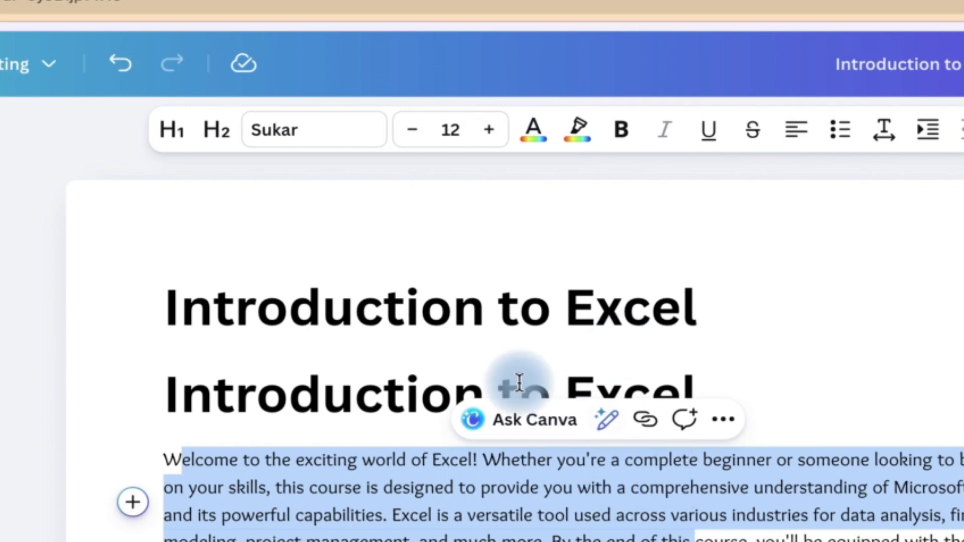
scroll(563, 321, down, 10)
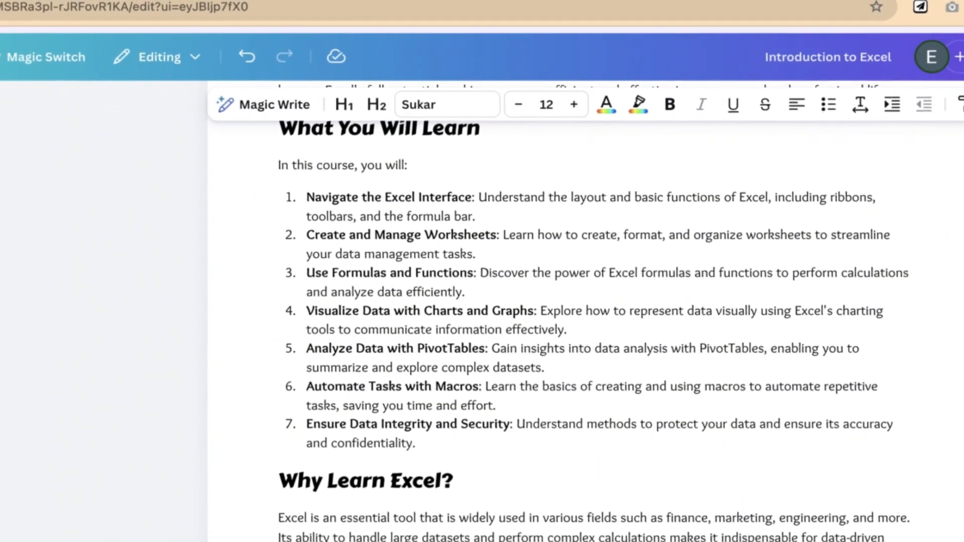
drag(620, 538, 350, 452)
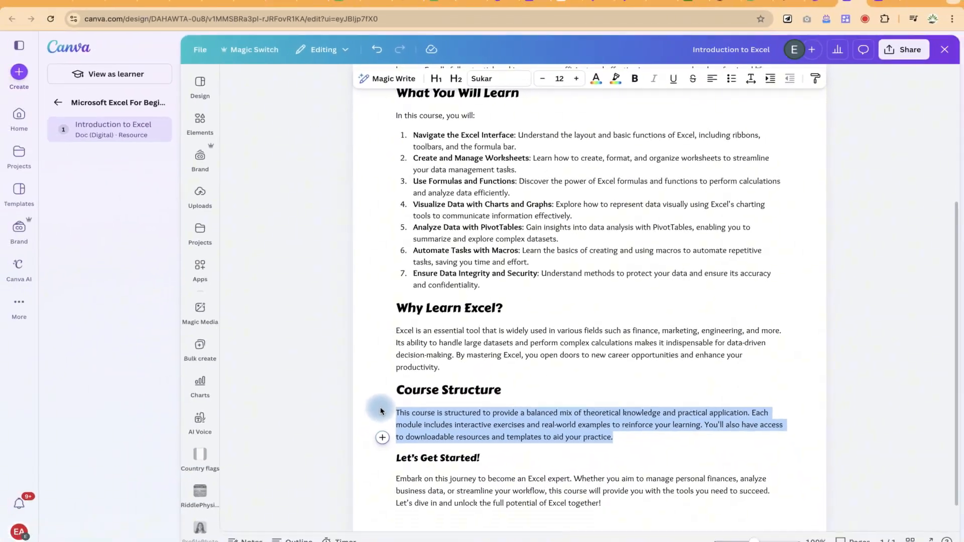
drag(381, 411, 381, 411)
click(385, 432)
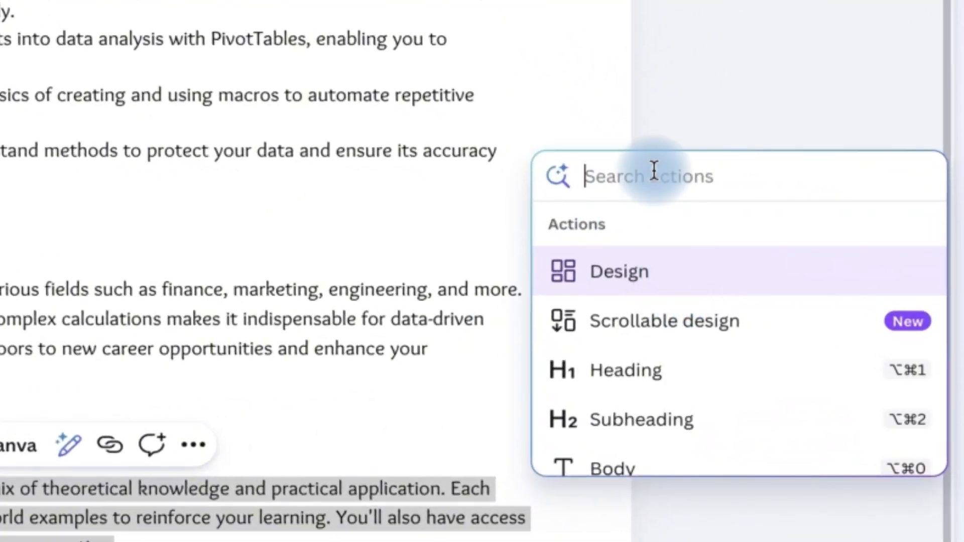
click(32, 449)
click(48, 320)
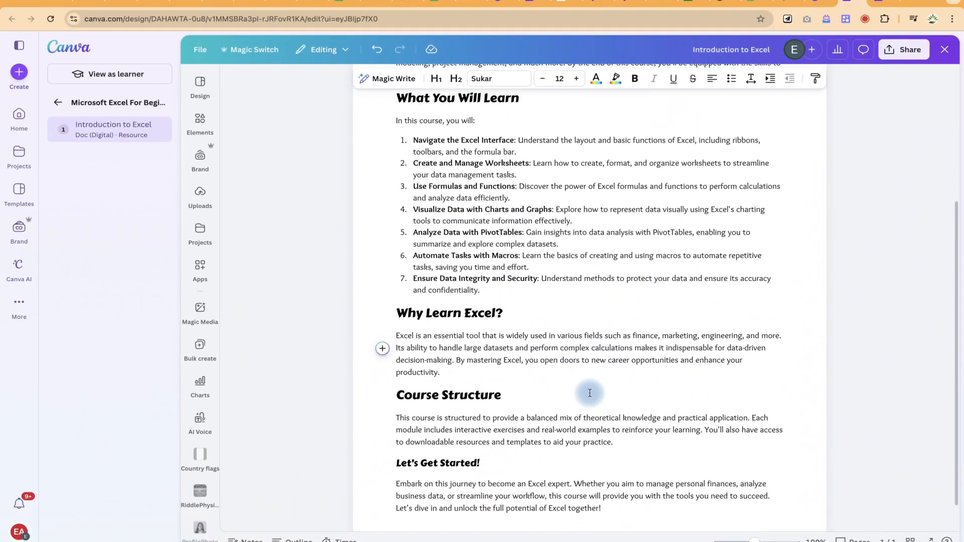
- Remove the duplicate "Introduction to Excel" heading and prefix the remaining heading with "Class 1:"
scroll(472, 170, up, 5)
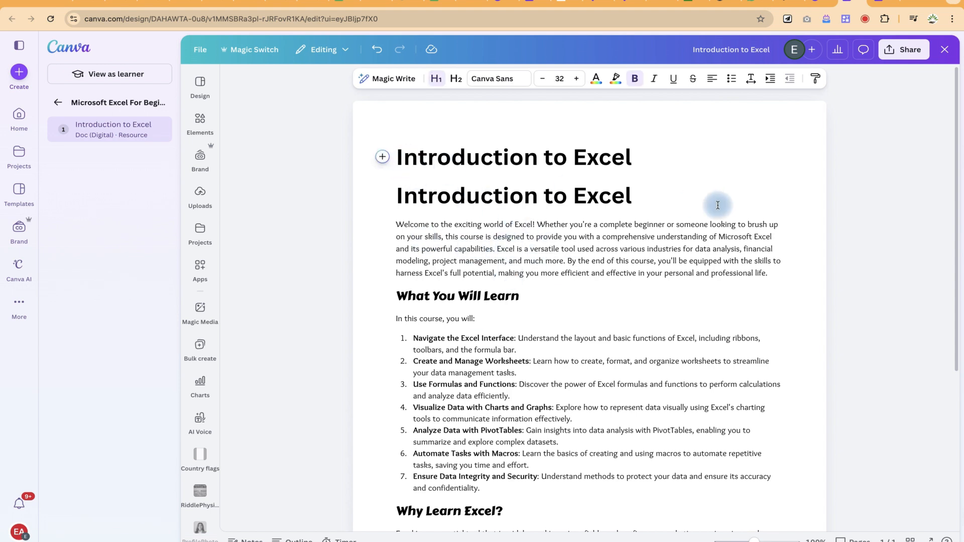
click(396, 160)
text(Class)
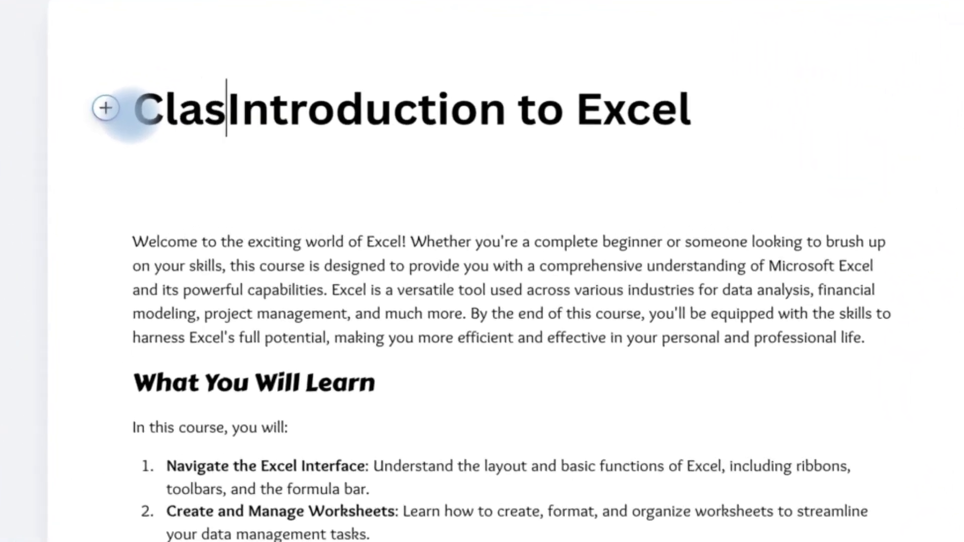
text(1:)
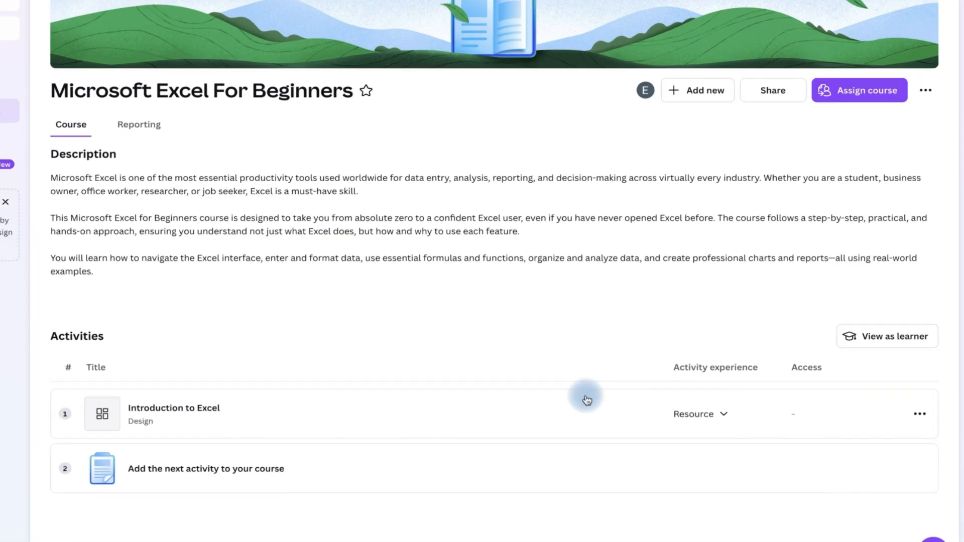
- Check the activity experience options available for the Introduction to Excel activity
click(762, 420)
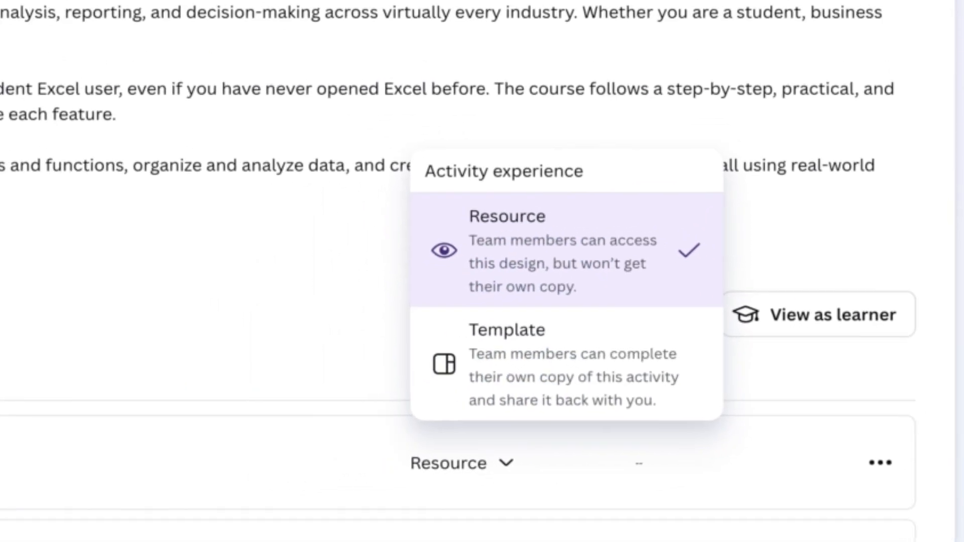
key(Escape)
- Create a new Video (Landscape) design, 1920 × 1080 px, as the second activity of the course
click(7, 509)
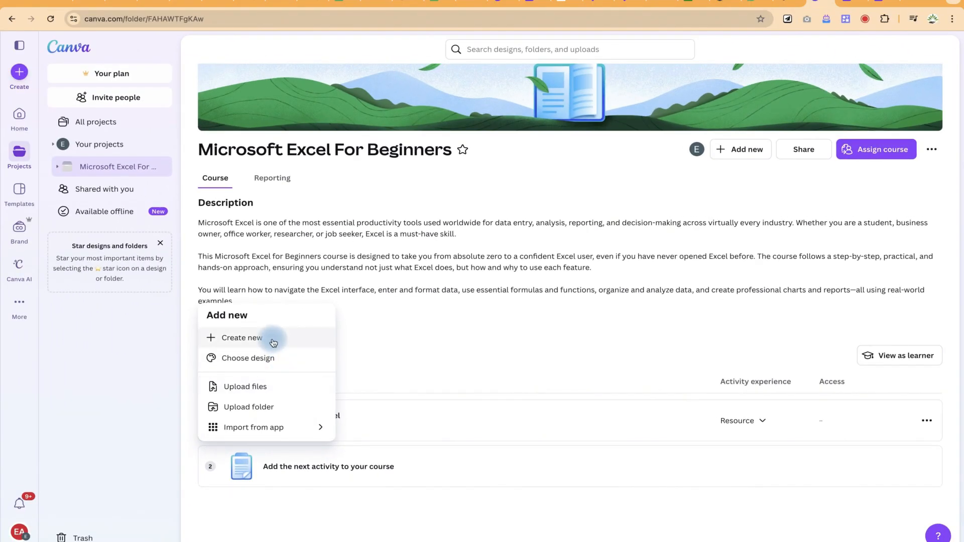
click(273, 343)
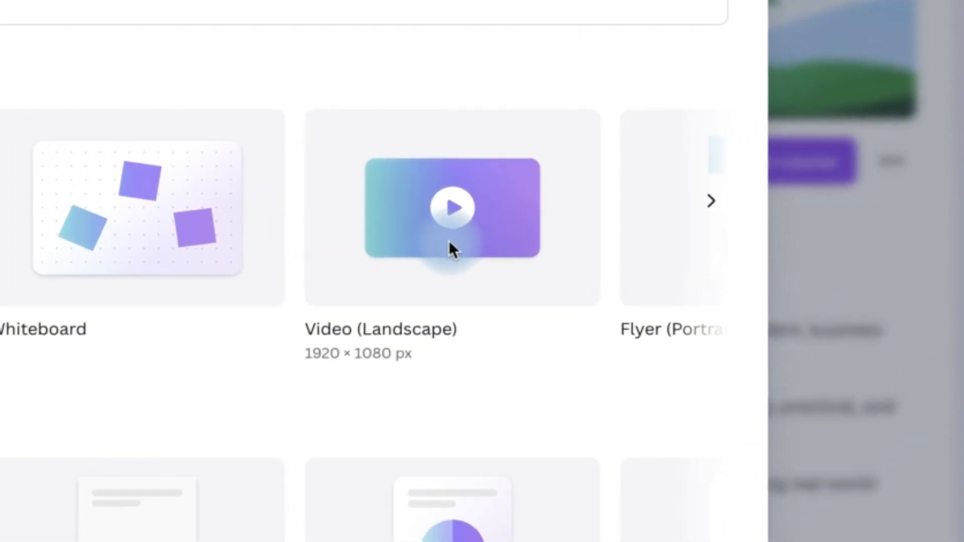
click(449, 240)
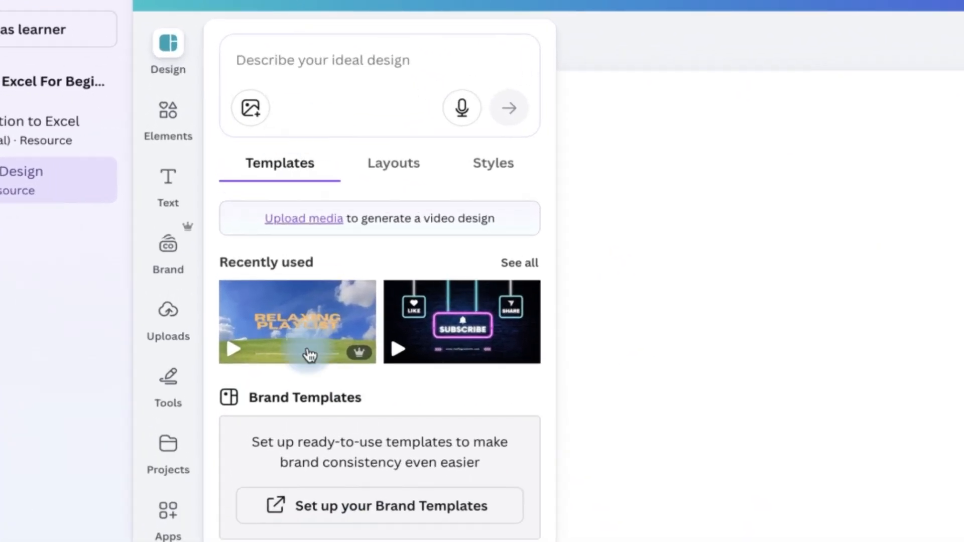
- Browse the video templates, apply the blue Vaccine Schedule template to the design and return to the template list
scroll(358, 492, down, 6)
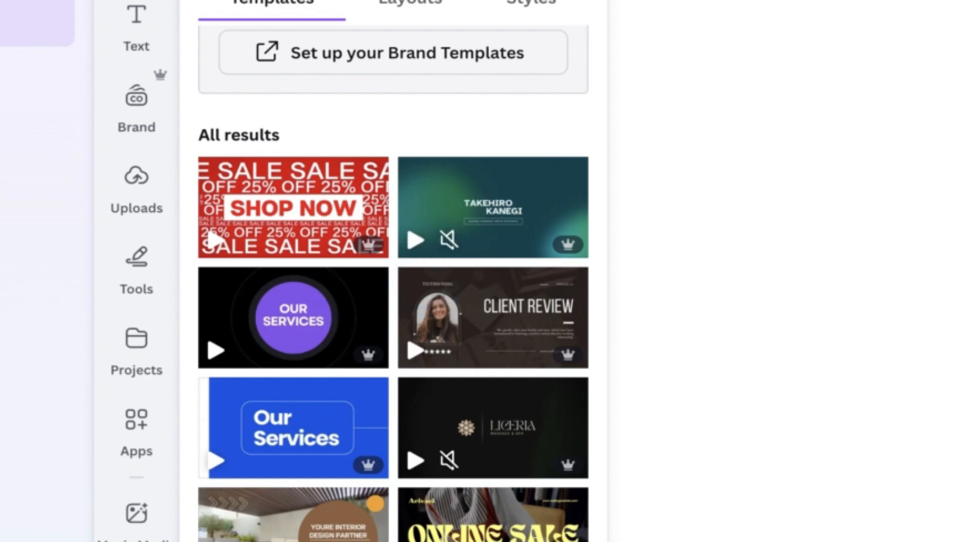
scroll(393, 281, down, 4)
click(301, 529)
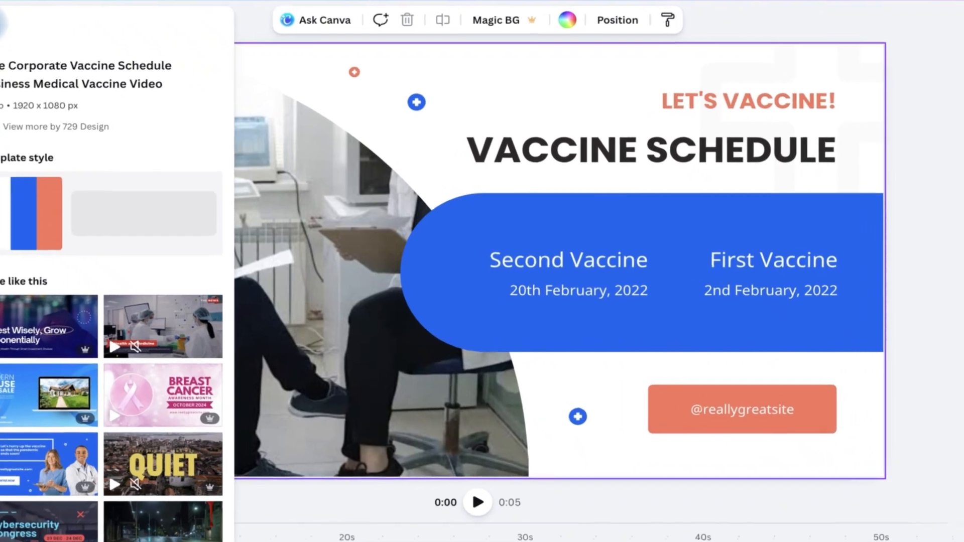
click(50, 39)
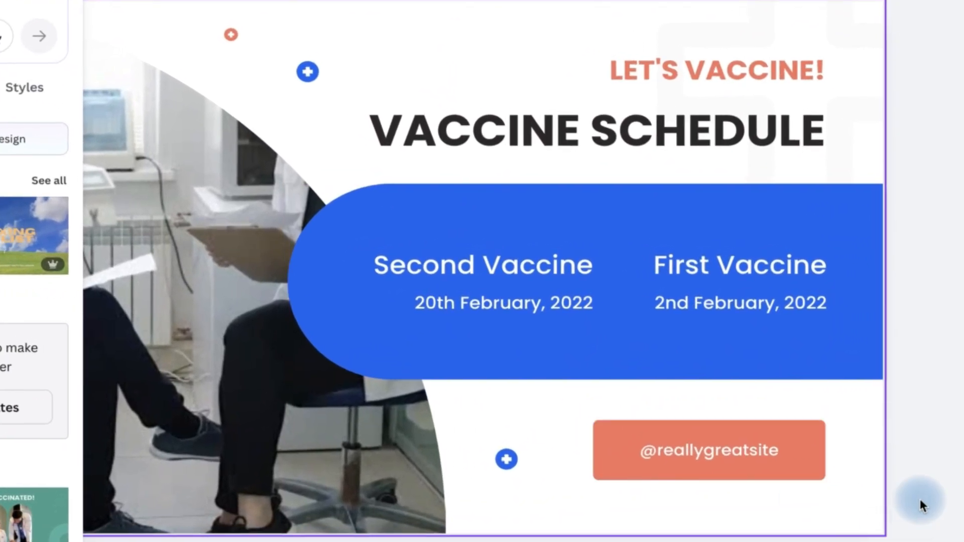
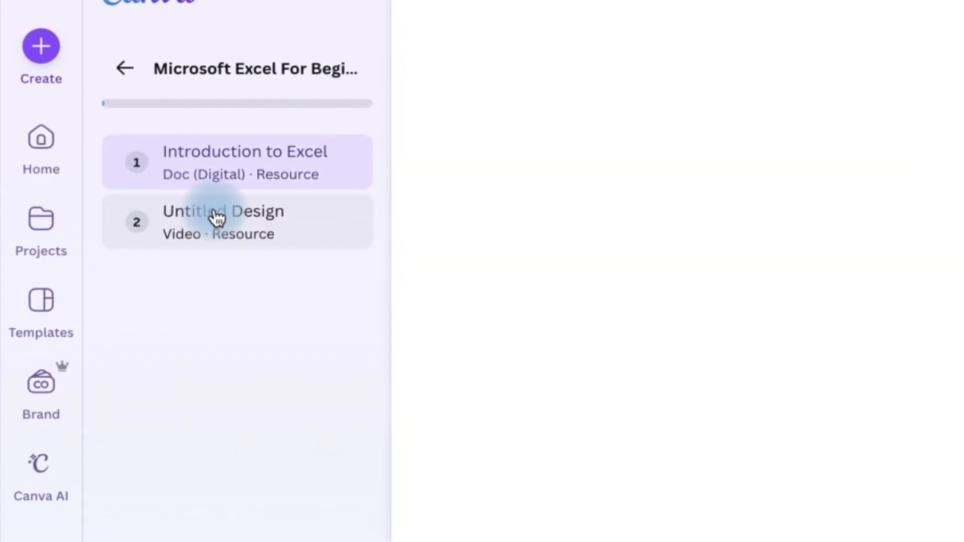
- Walk through the course as a learner, moving from the Introduction to Excel activity to the video activity, and finish the course
click(227, 224)
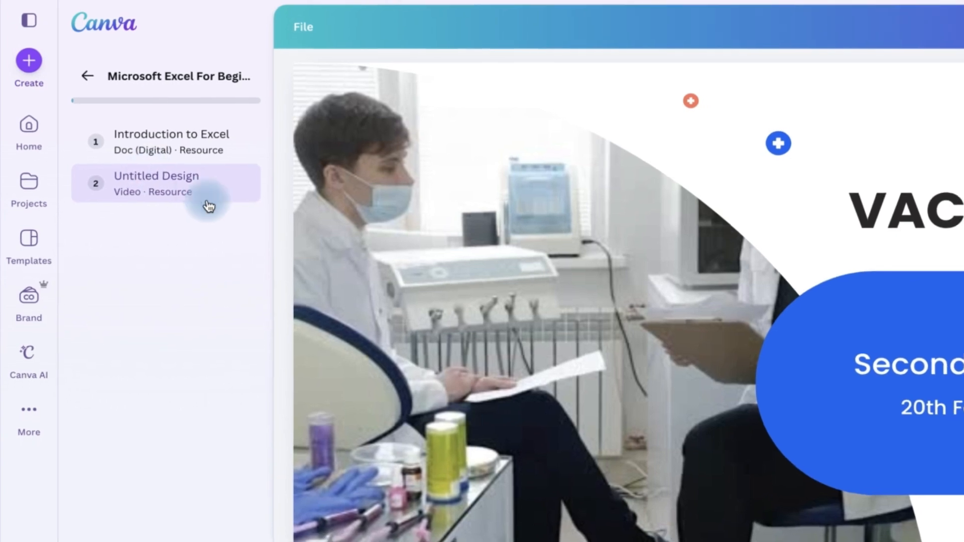
click(155, 148)
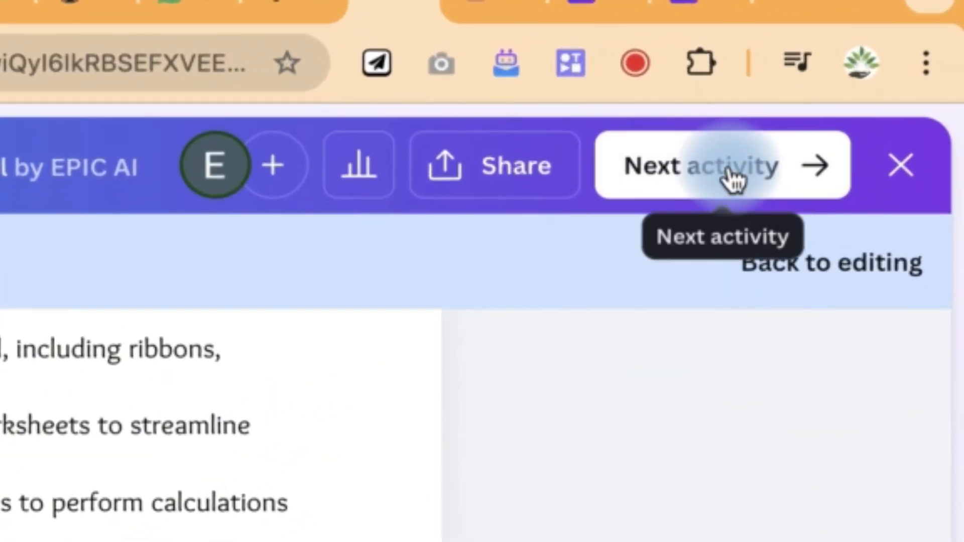
click(728, 171)
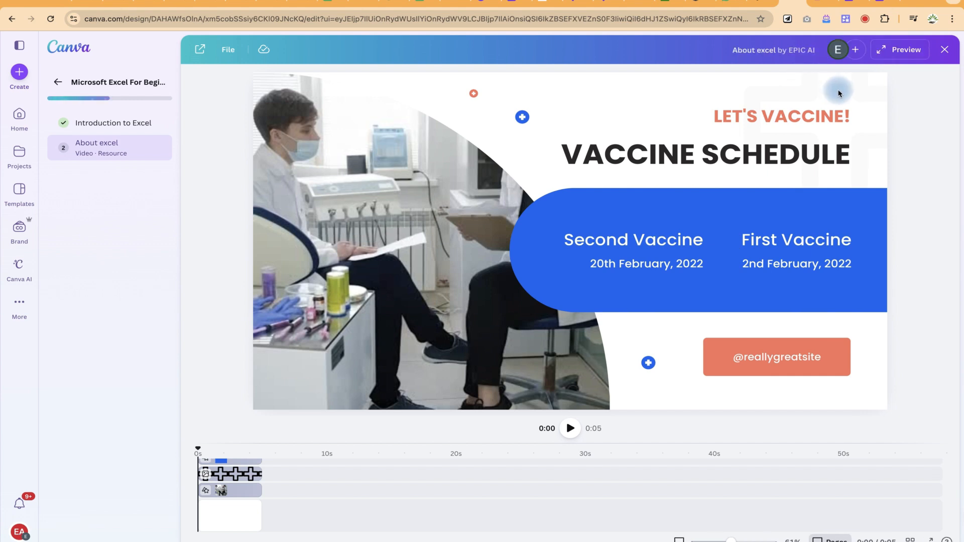
click(896, 55)
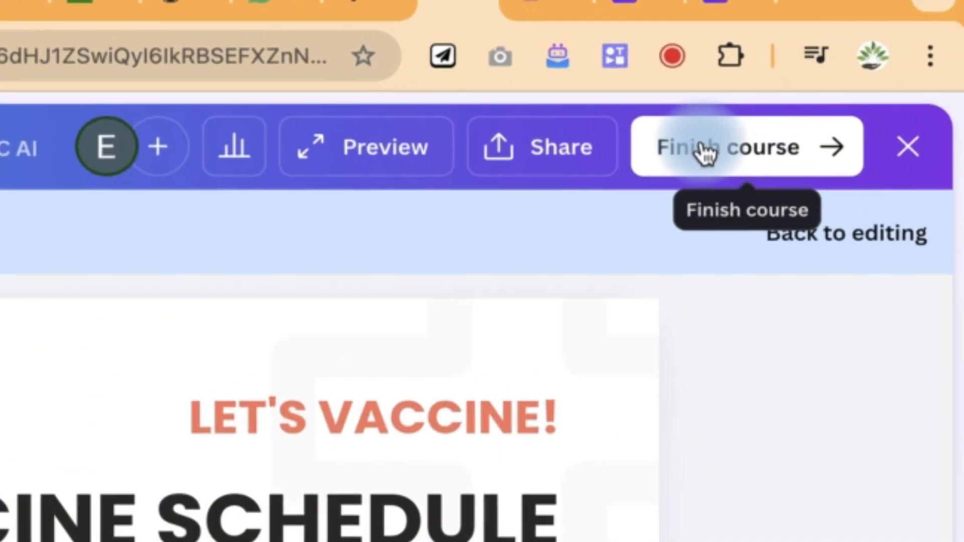
click(727, 137)
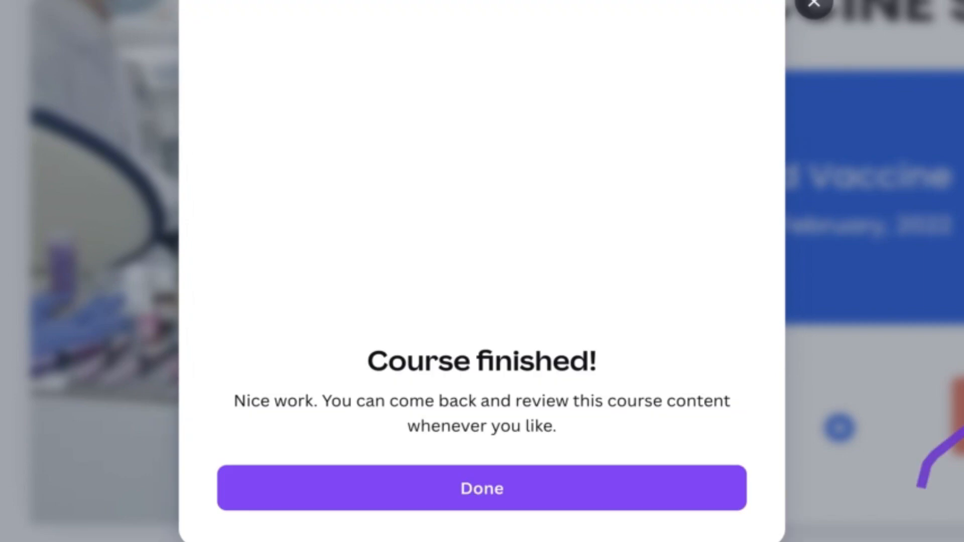
click(458, 507)
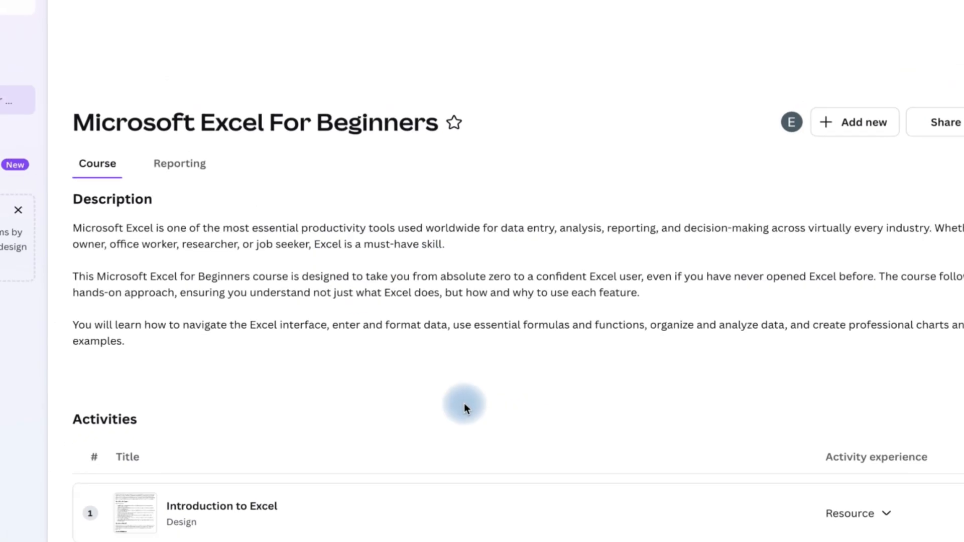
- Check the course's Reporting page and return to the course overview
scroll(466, 400, down, 2)
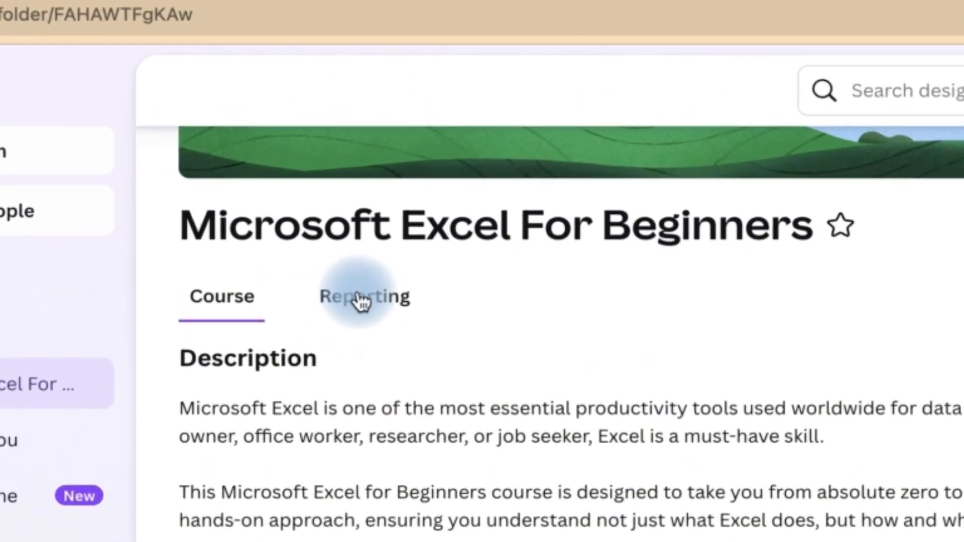
click(360, 297)
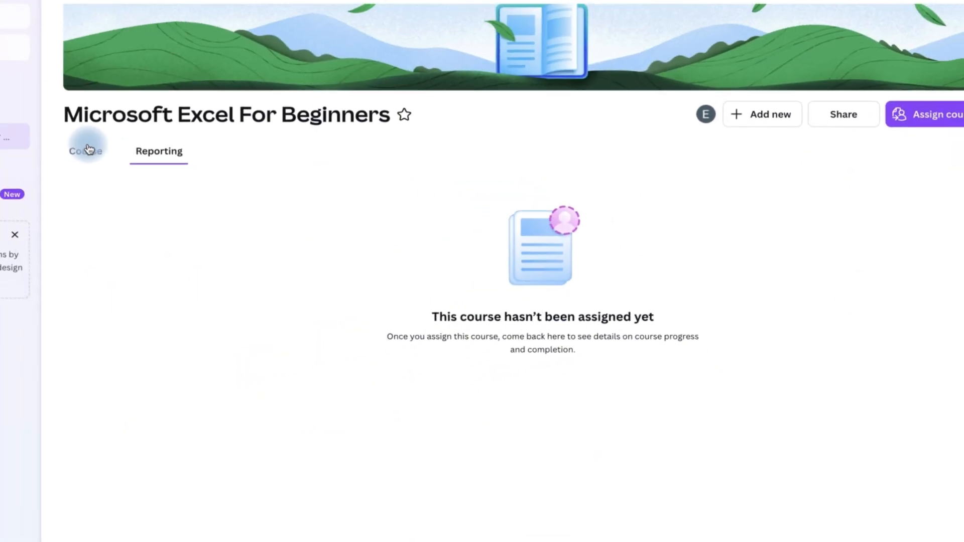
click(87, 151)
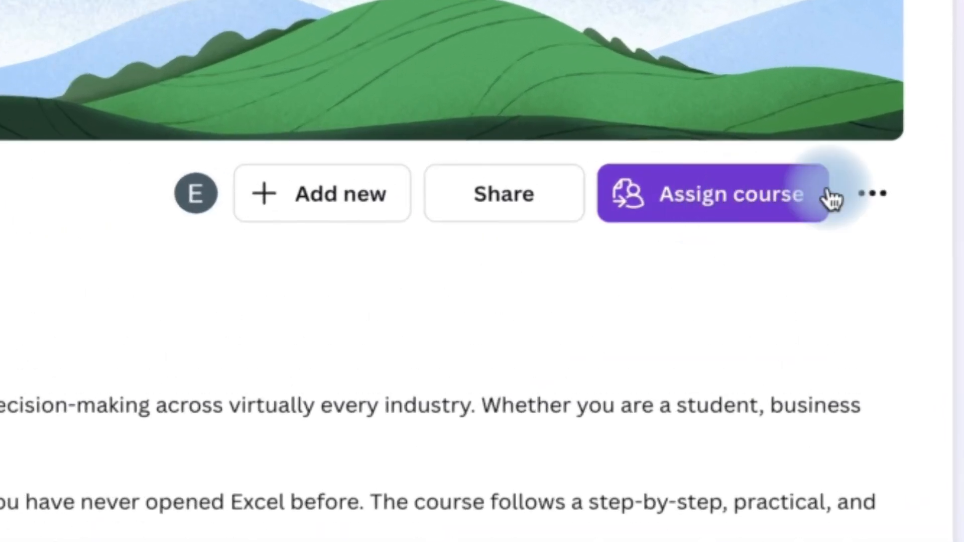
- Try to assign the course to a person by entering their e-mail address, and clear the entry
click(746, 198)
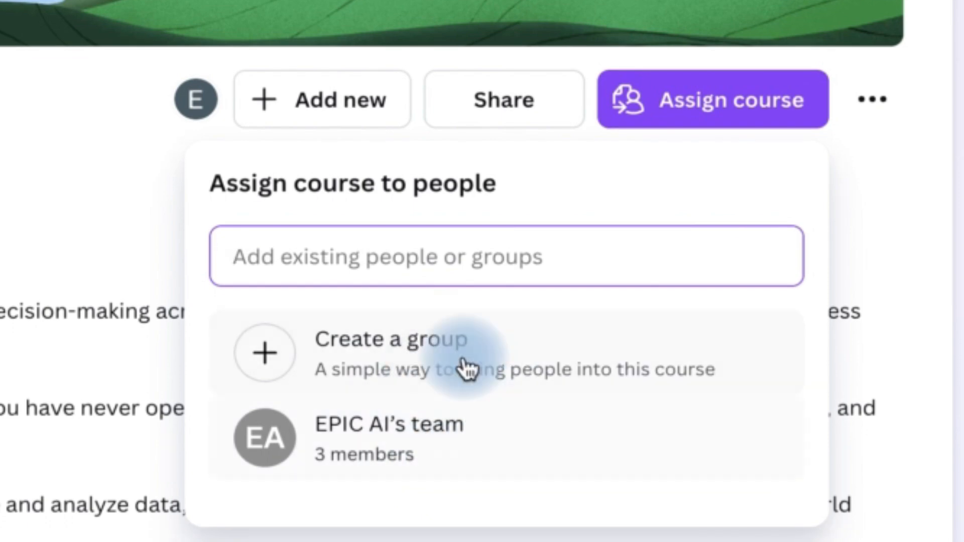
click(382, 256)
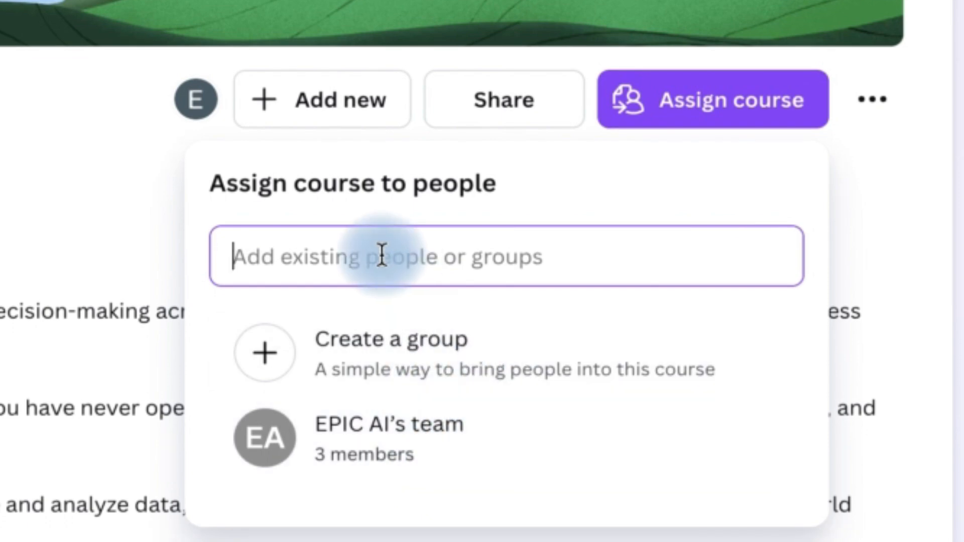
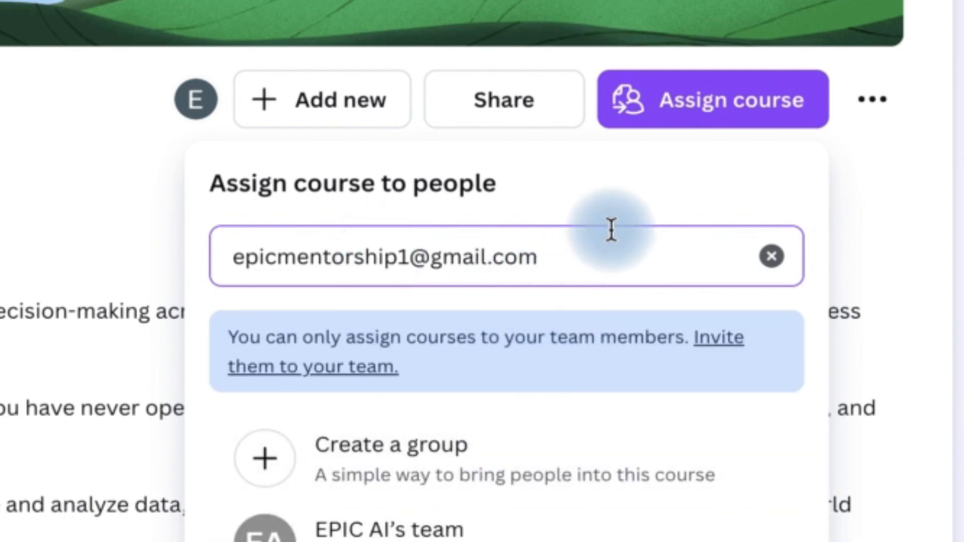
key(Return)
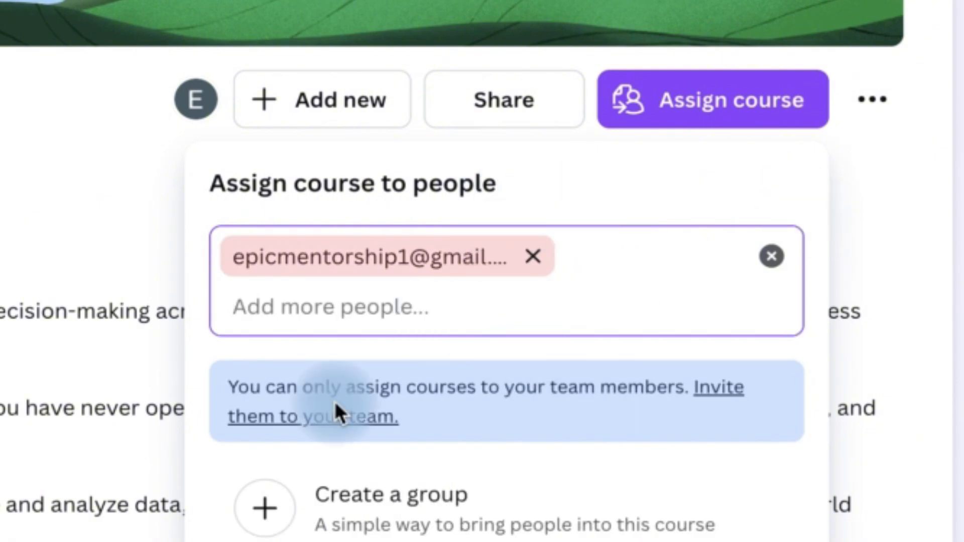
click(405, 492)
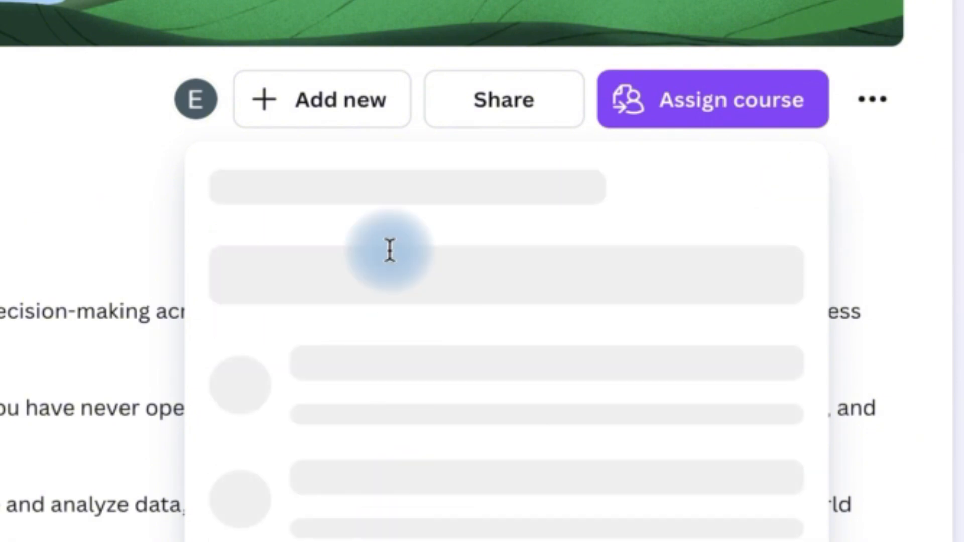
click(533, 256)
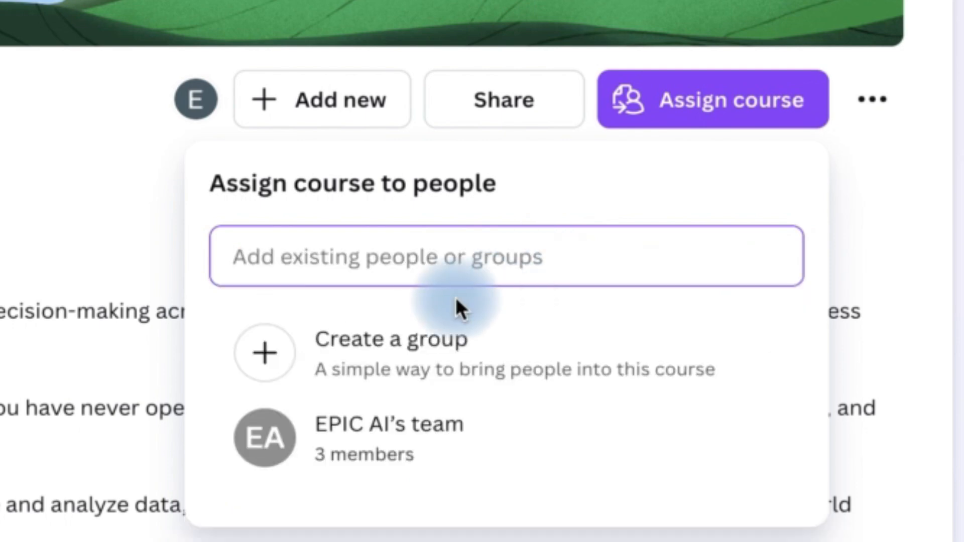
- Create a group named "Cohort 1" for the course and add the two suggested team members
click(415, 363)
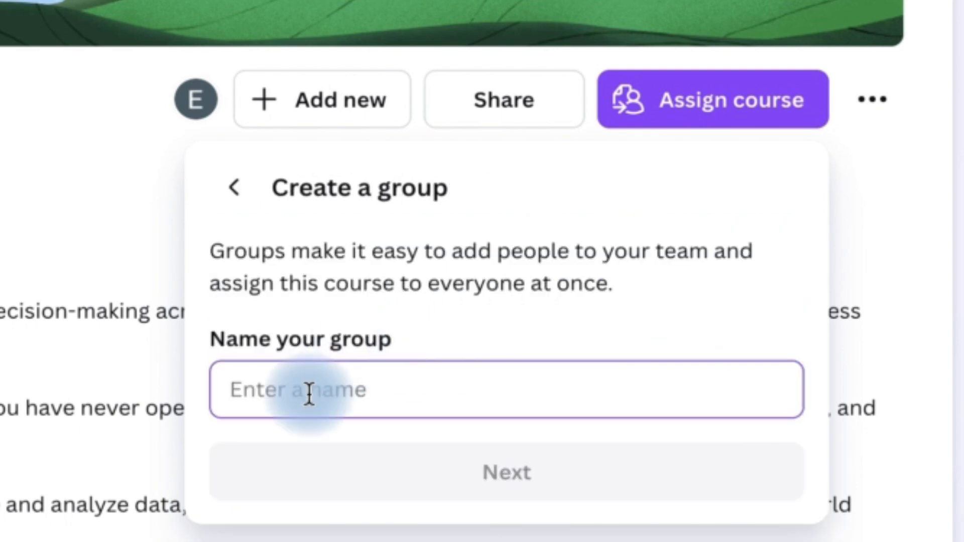
text(Cohort)
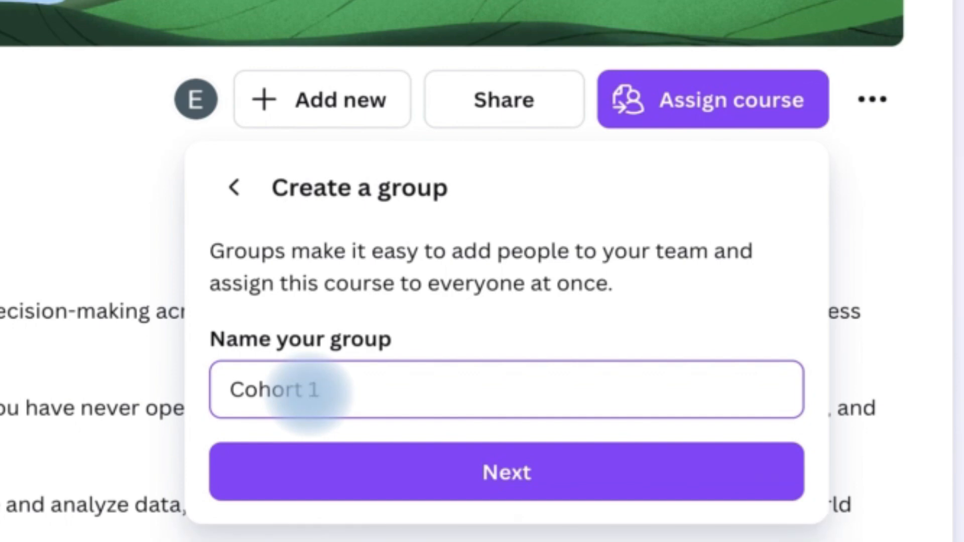
text( 1)
click(390, 470)
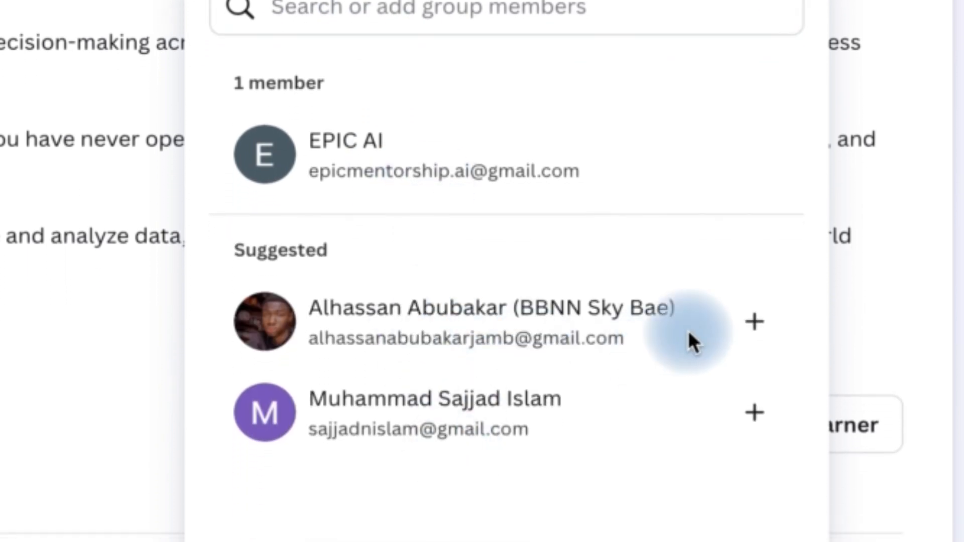
click(749, 324)
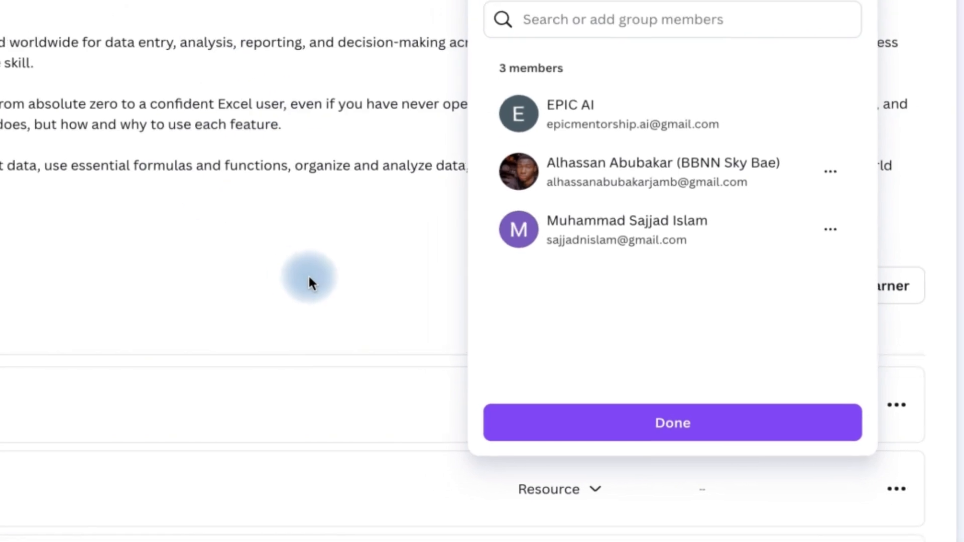
click(265, 263)
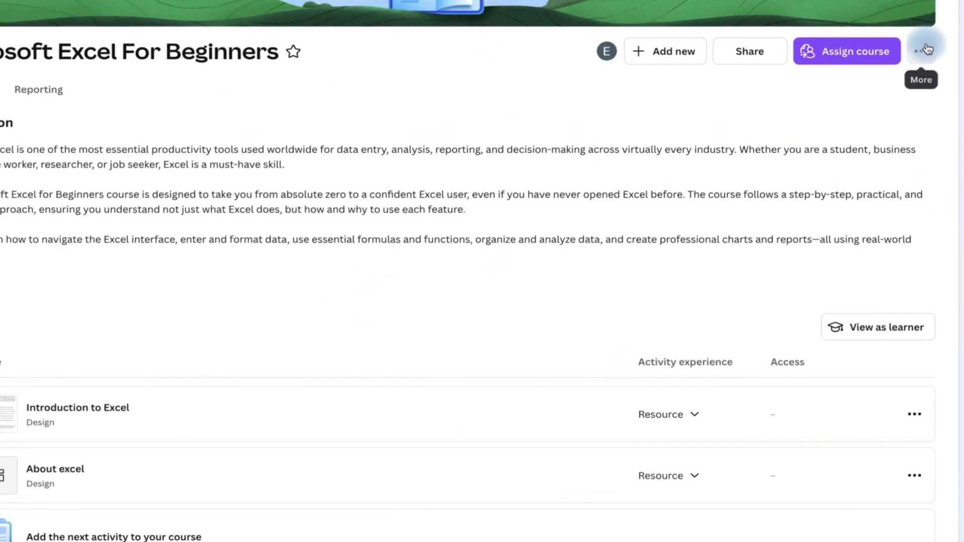
- Examine the options for adding new content to the course
click(917, 15)
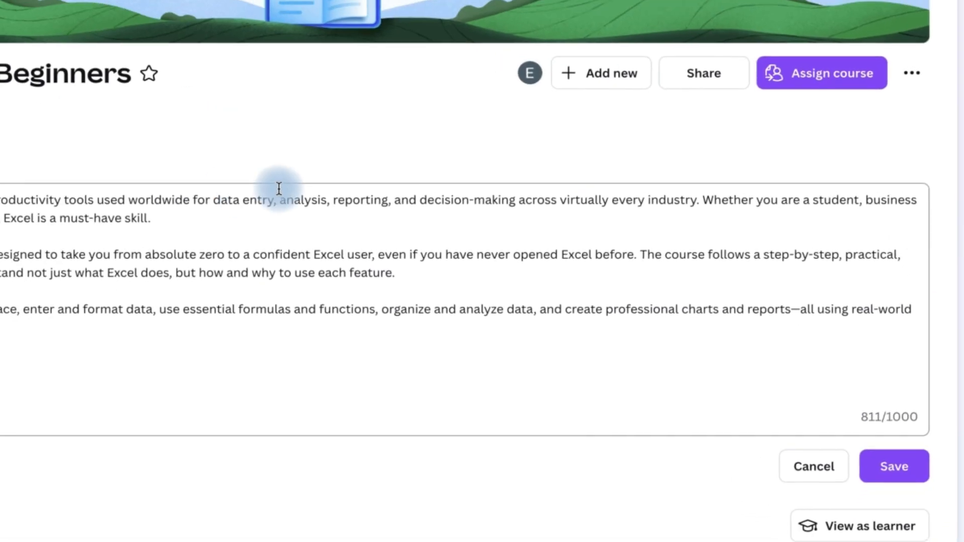
click(629, 88)
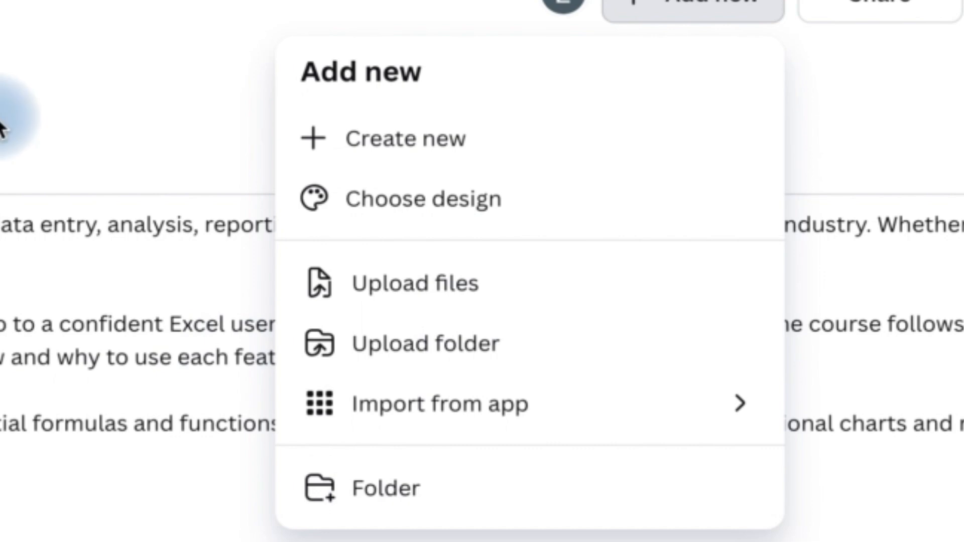
click(2, 126)
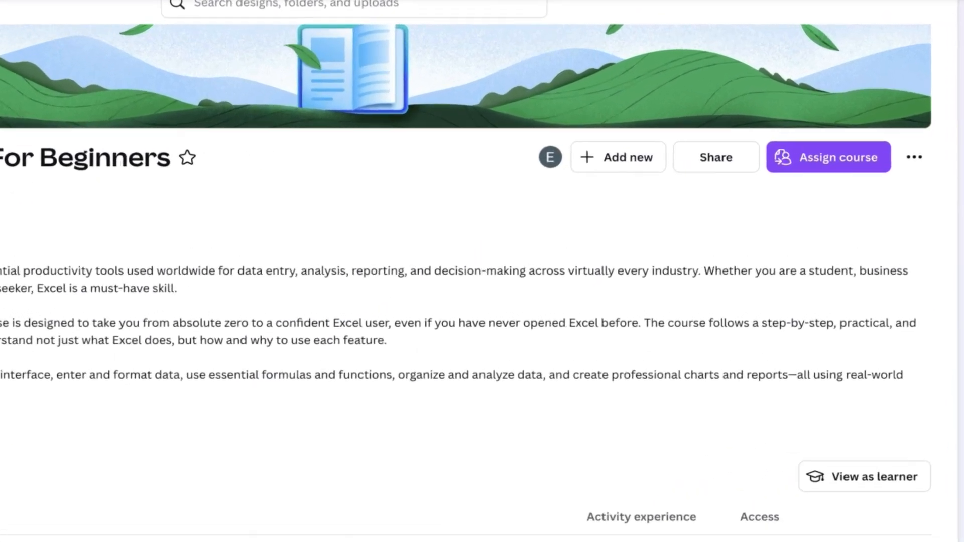
click(780, 0)
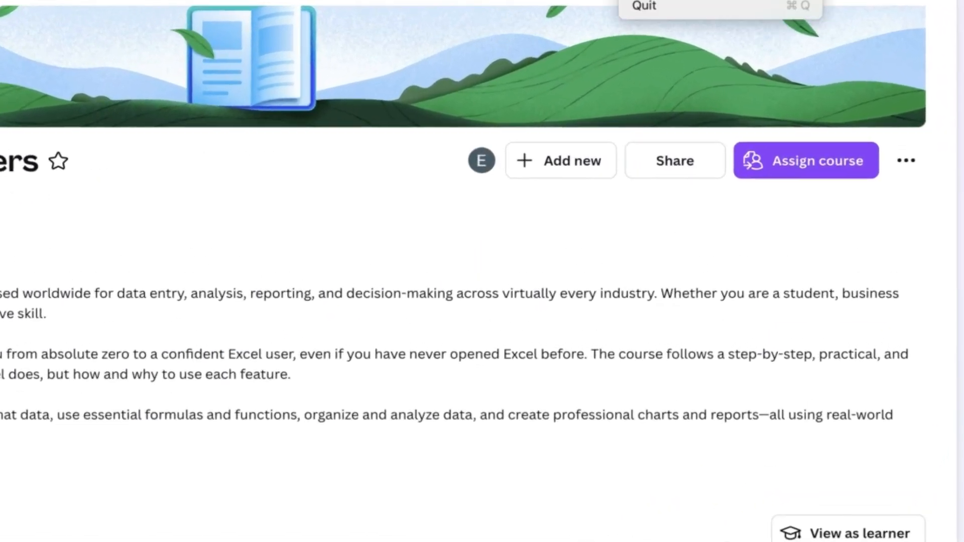